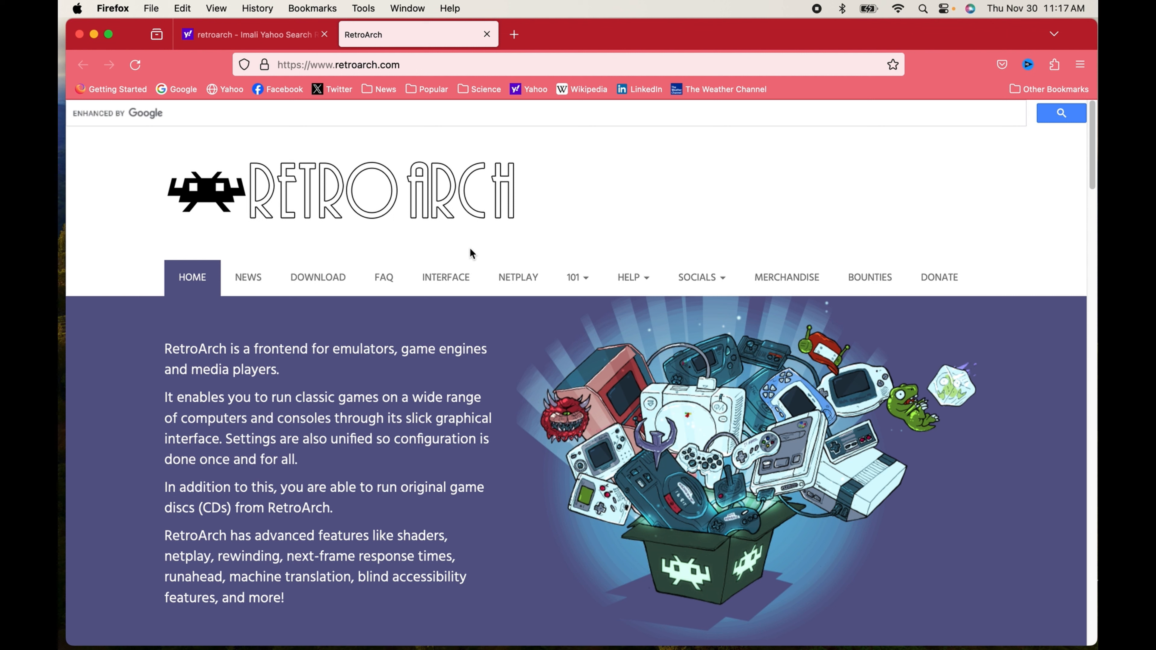
- View the RetroArch merchandise store, return to the RetroArch home page, and close the Yahoo search results tab
left_click(788, 278)
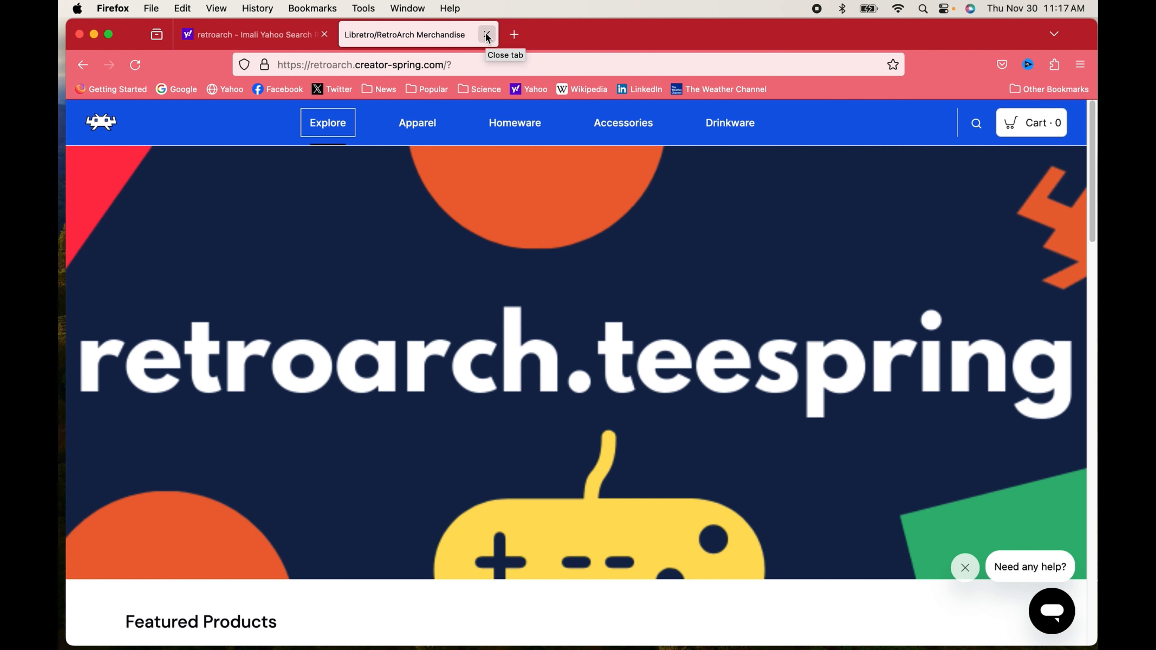
left_click(486, 34)
left_click(191, 251)
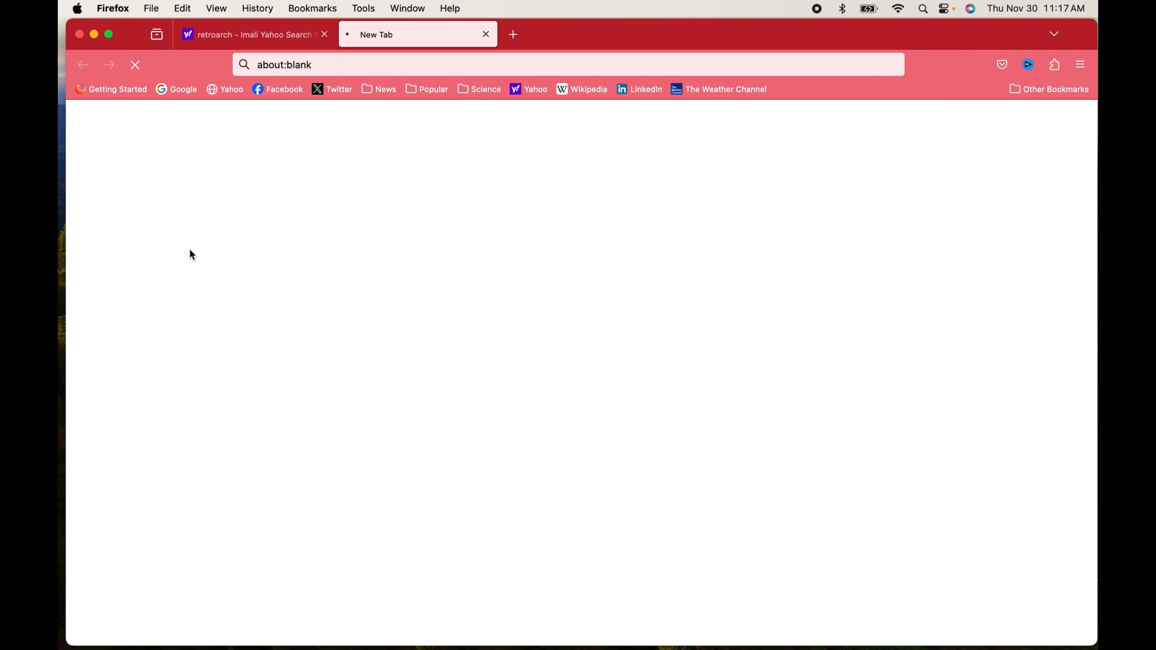
left_click(324, 34)
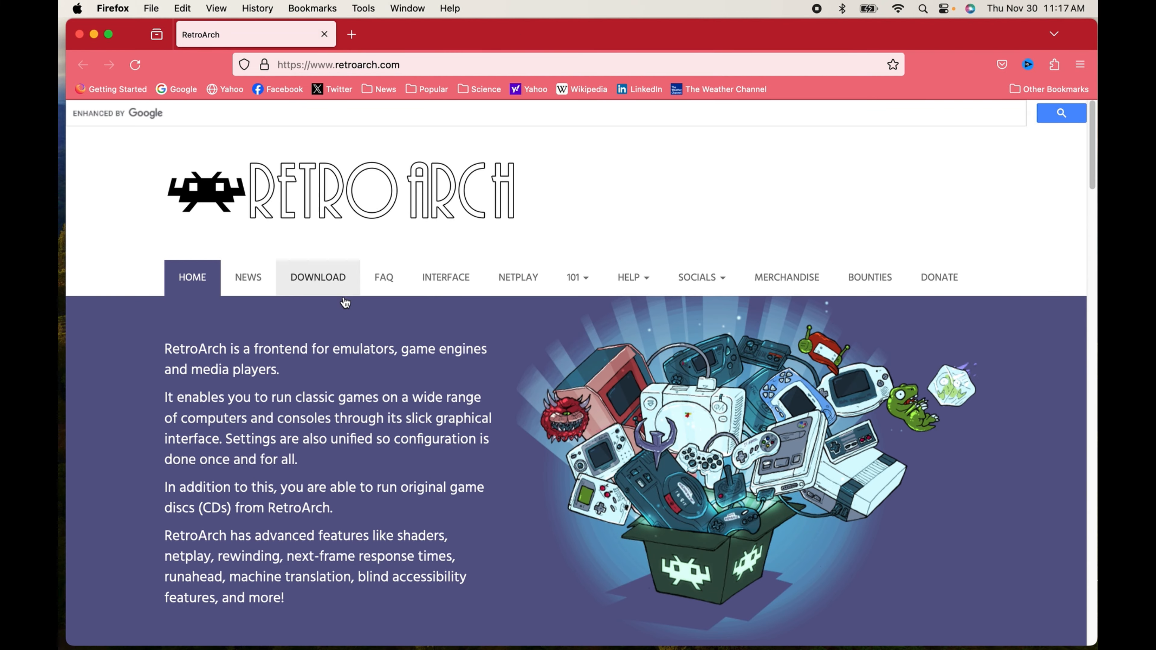
- Open RetroArch's download page and examine the list of supported platforms and the recommended stable and nightly builds
left_click(332, 283)
scroll(569, 501, "down", 10)
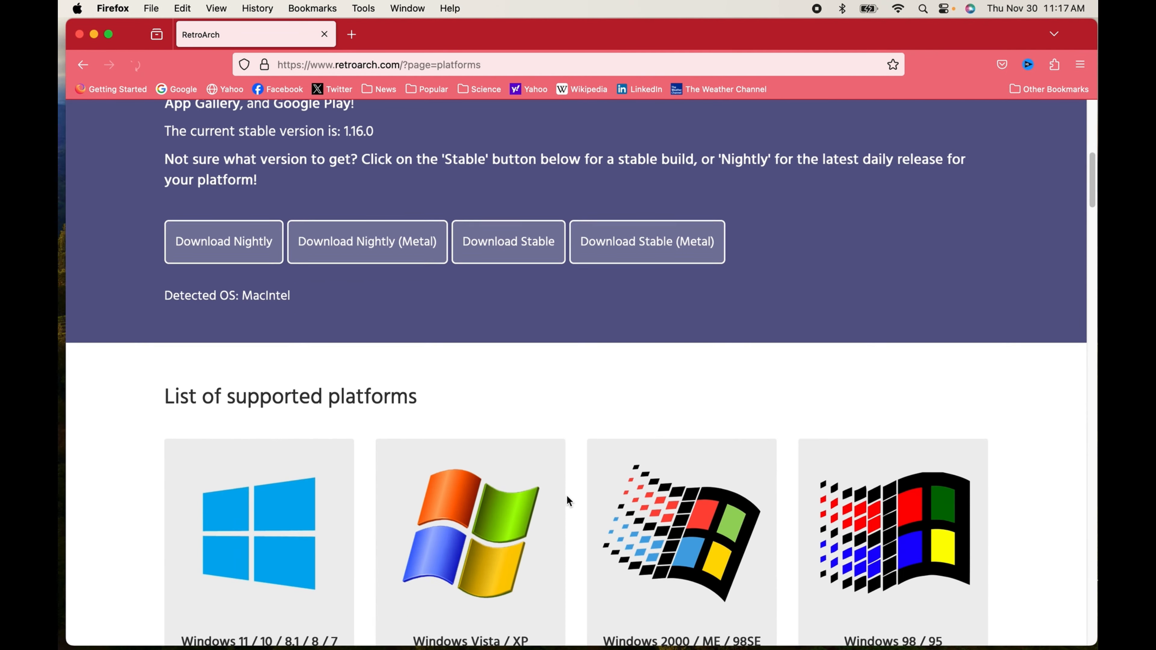
scroll(569, 501, "down", 6)
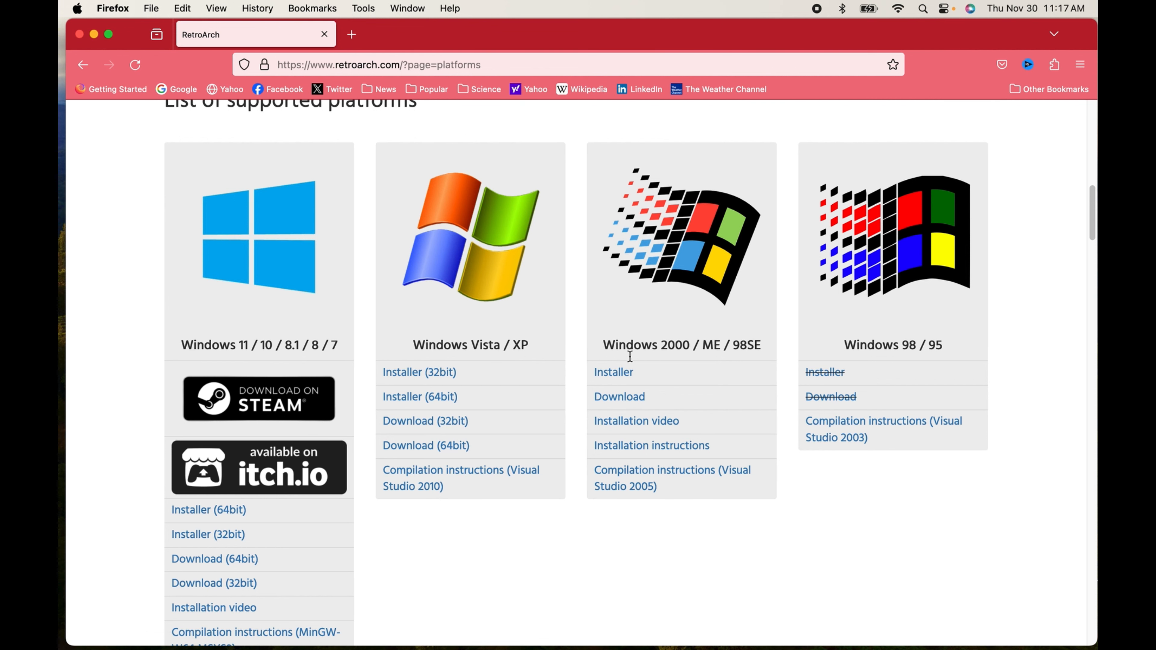
scroll(483, 506, "down", 1)
scroll(441, 486, "down", 5)
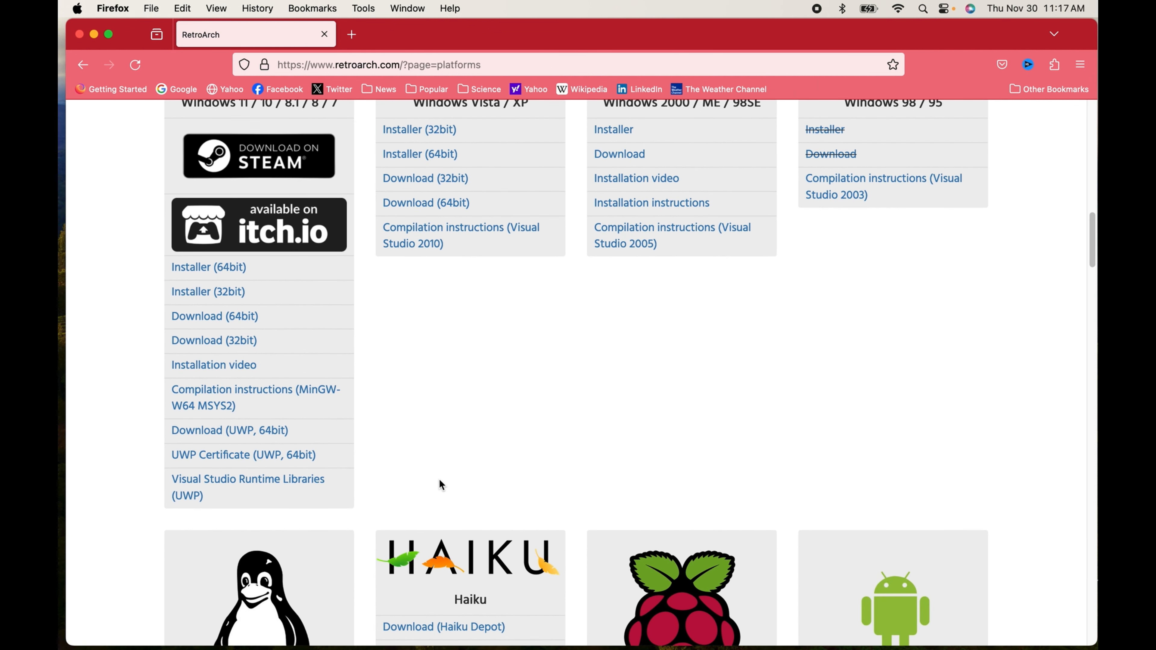
scroll(440, 483, "down", 10)
scroll(440, 483, "down", 3)
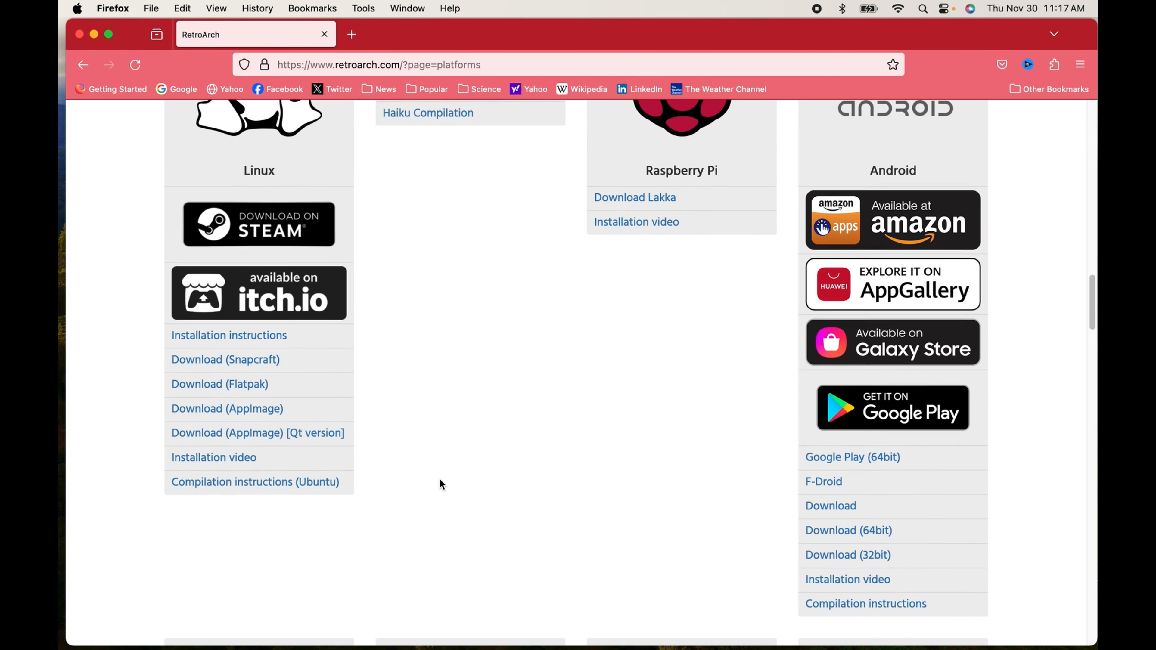
scroll(442, 482, "up", 5)
scroll(443, 480, "up", 13)
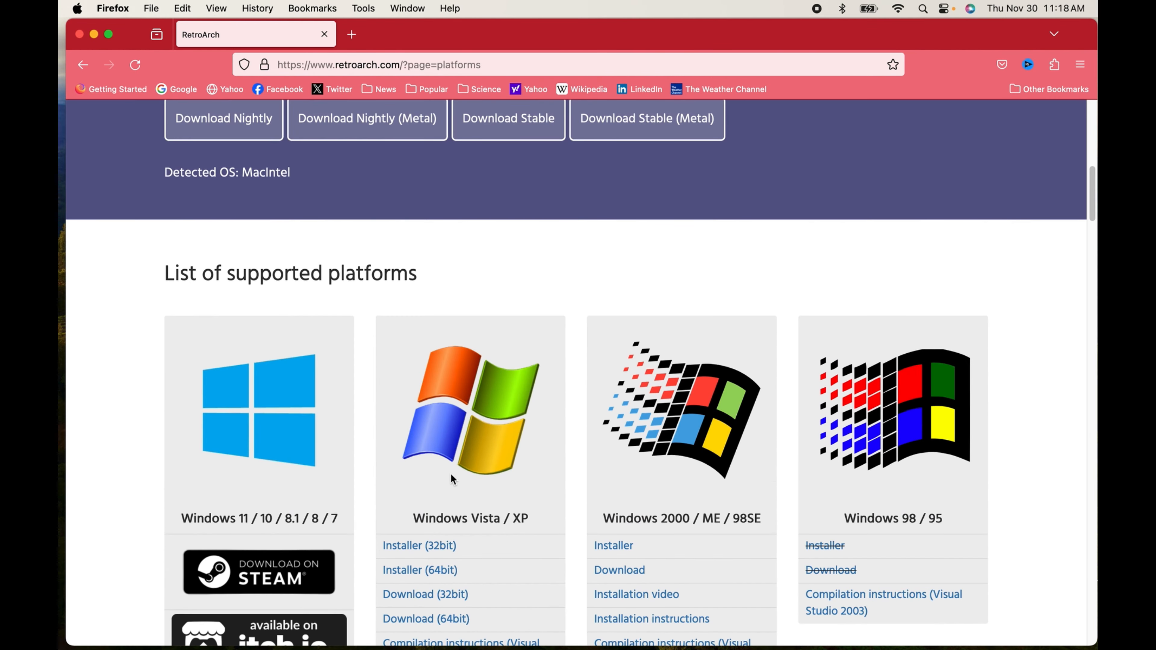
scroll(428, 469, "down", 12)
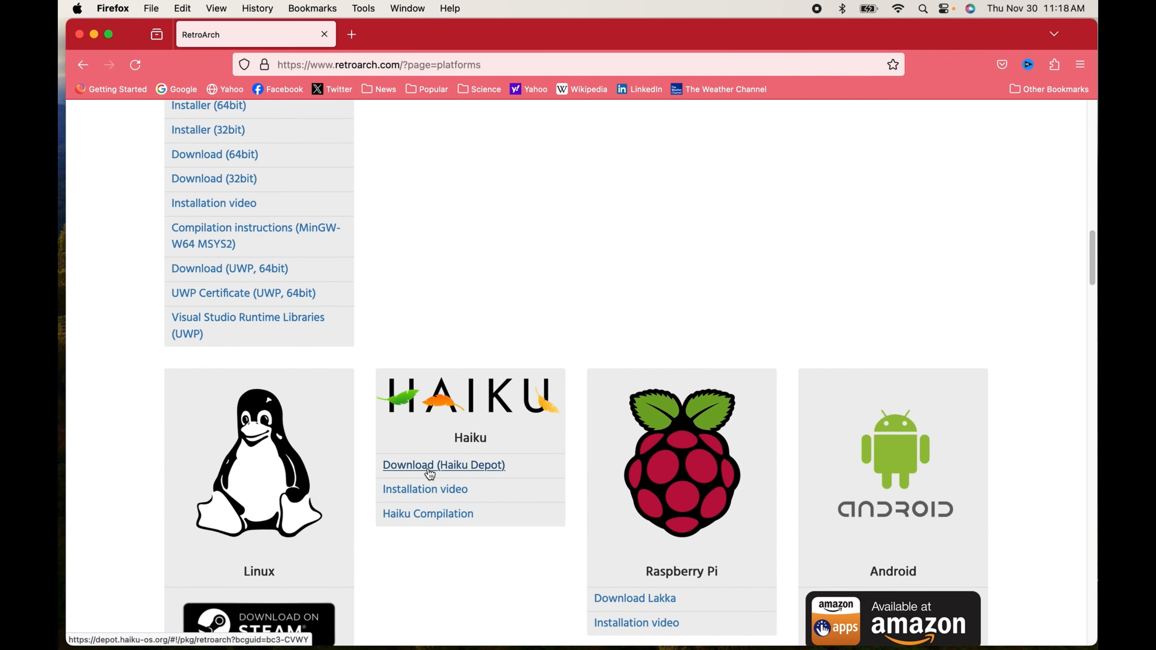
scroll(430, 468, "up", 20)
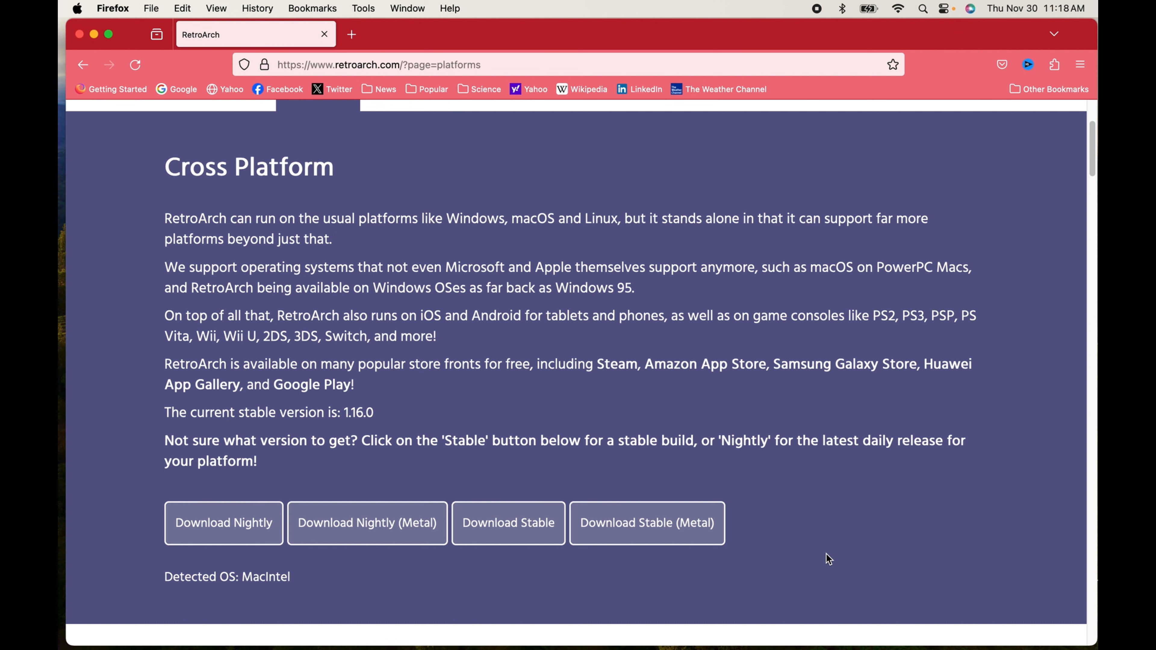
- Launch the installed RetroArch application and quit the Firefox browser
mouse_move(915, 648)
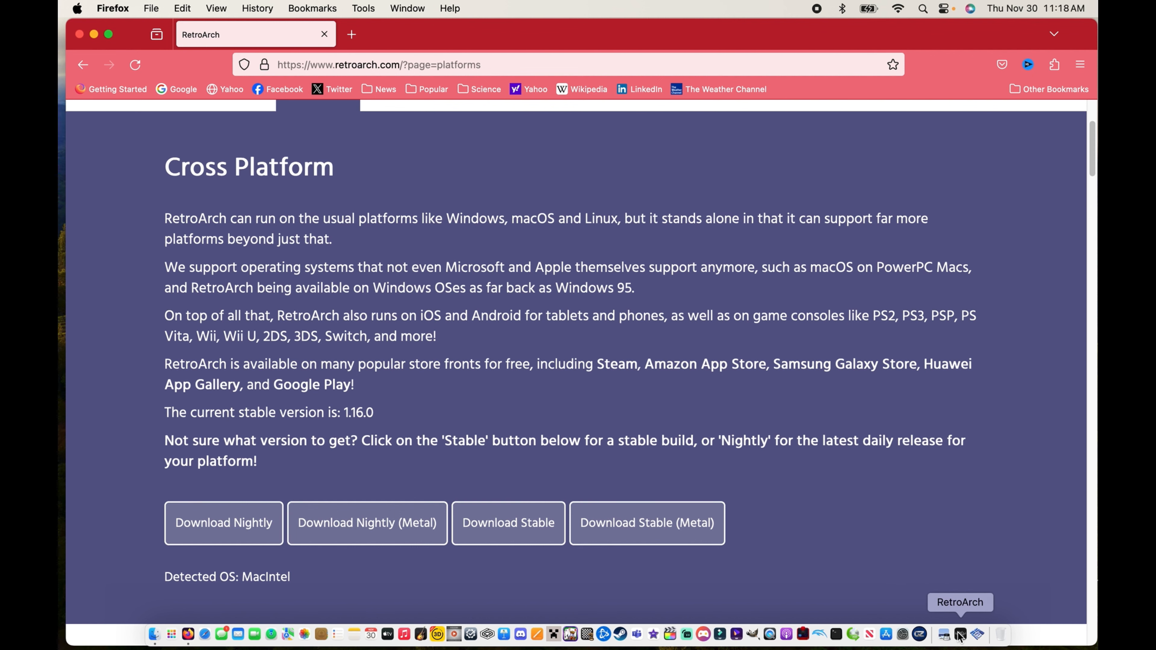
left_click(960, 634)
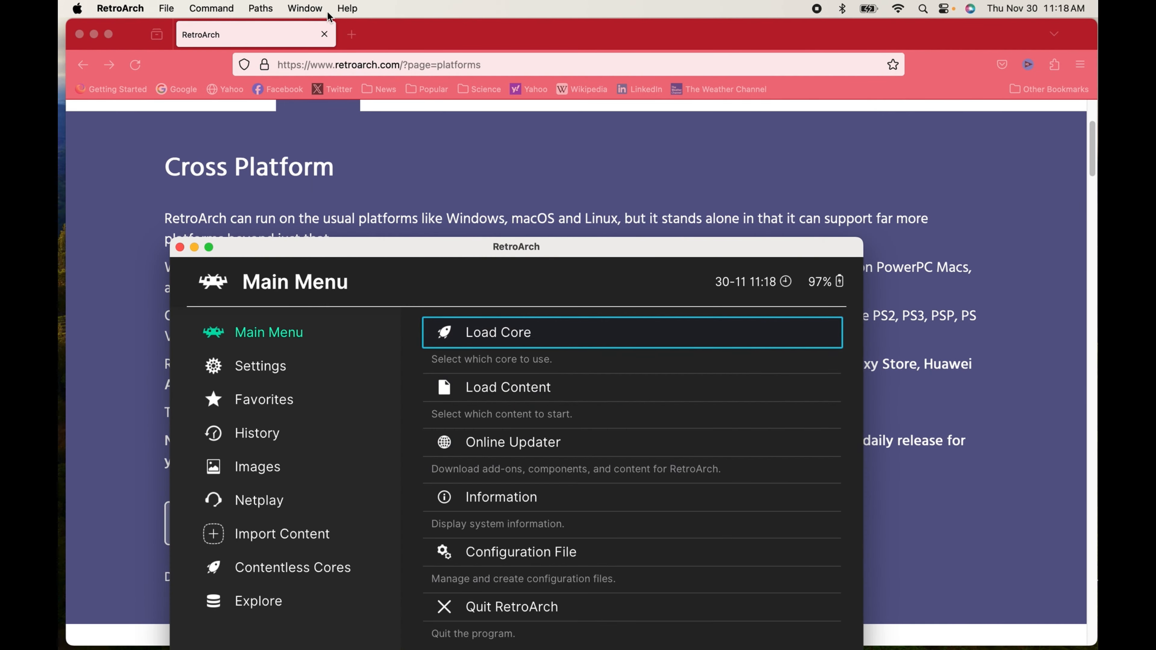
left_click(389, 32)
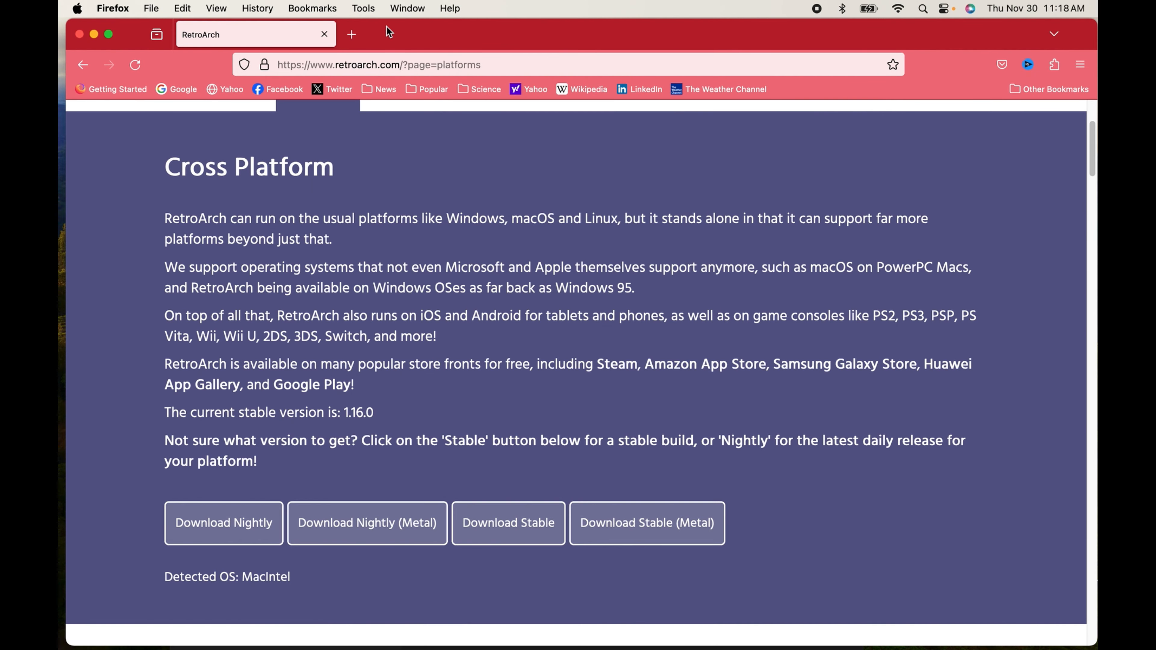
key("super+q")
- Move the RetroArch window to the upper-left corner of the desktop, try it in full screen, and make it slightly smaller
left_click_drag(404, 242, 290, 7)
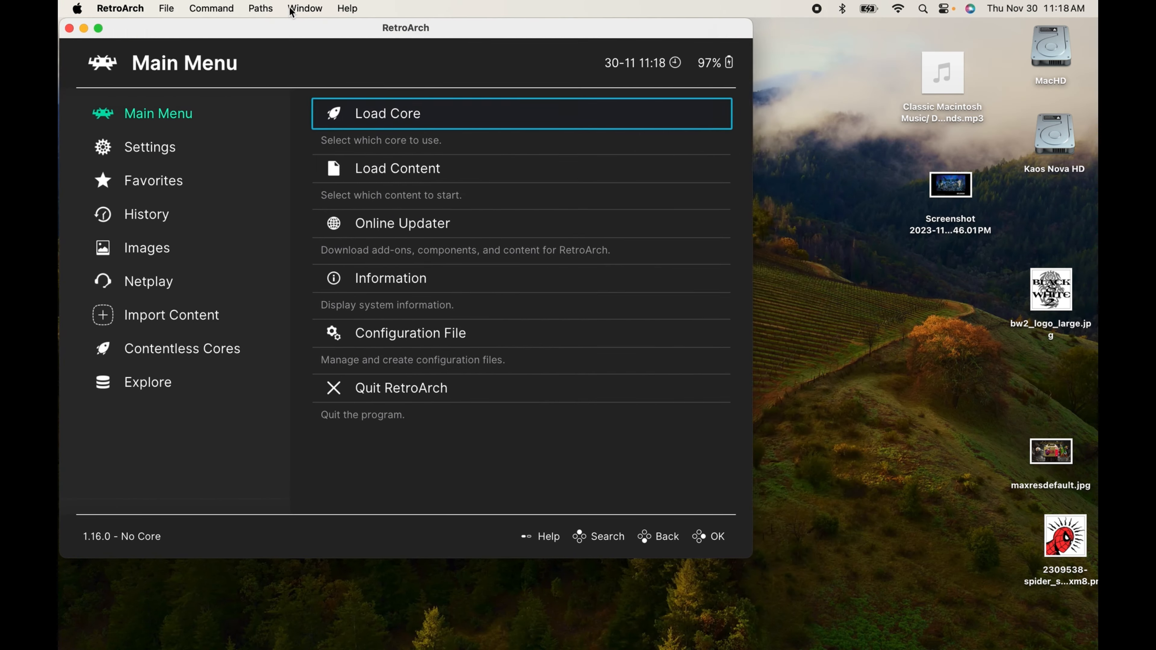
left_click(99, 29)
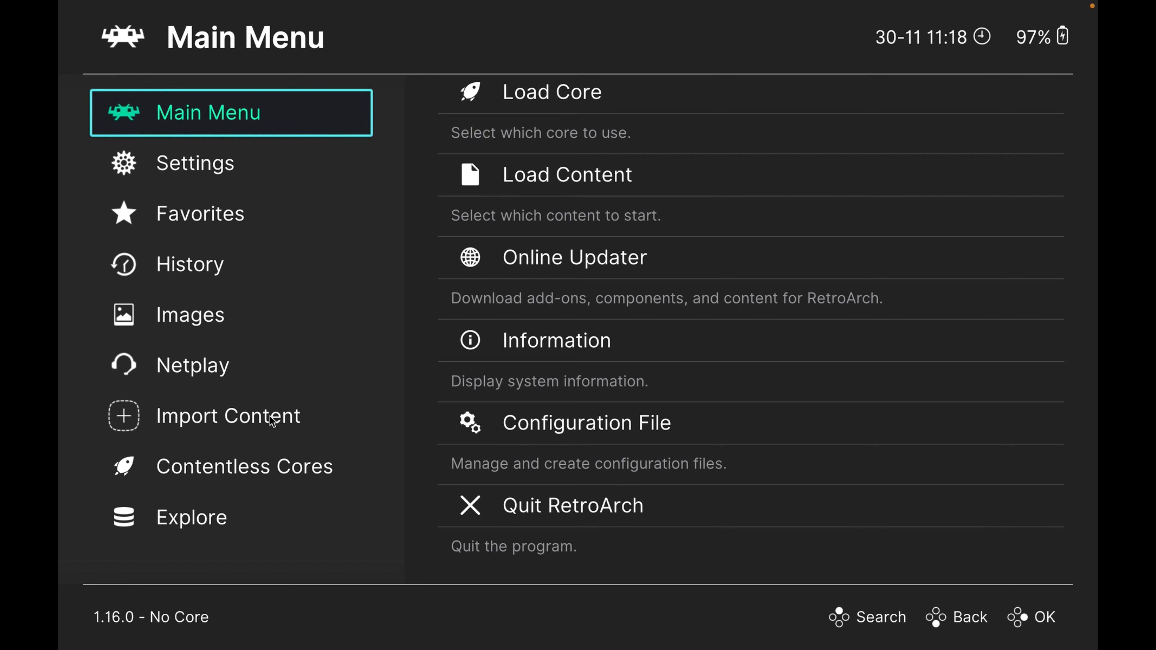
mouse_move(328, 5)
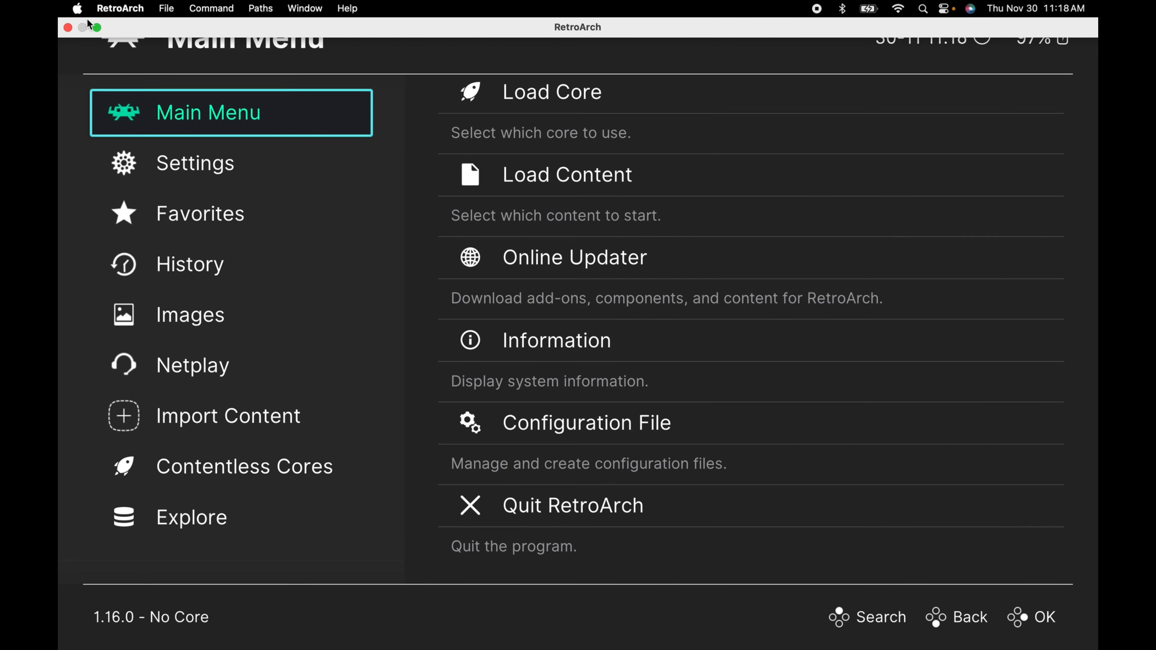
left_click(97, 28)
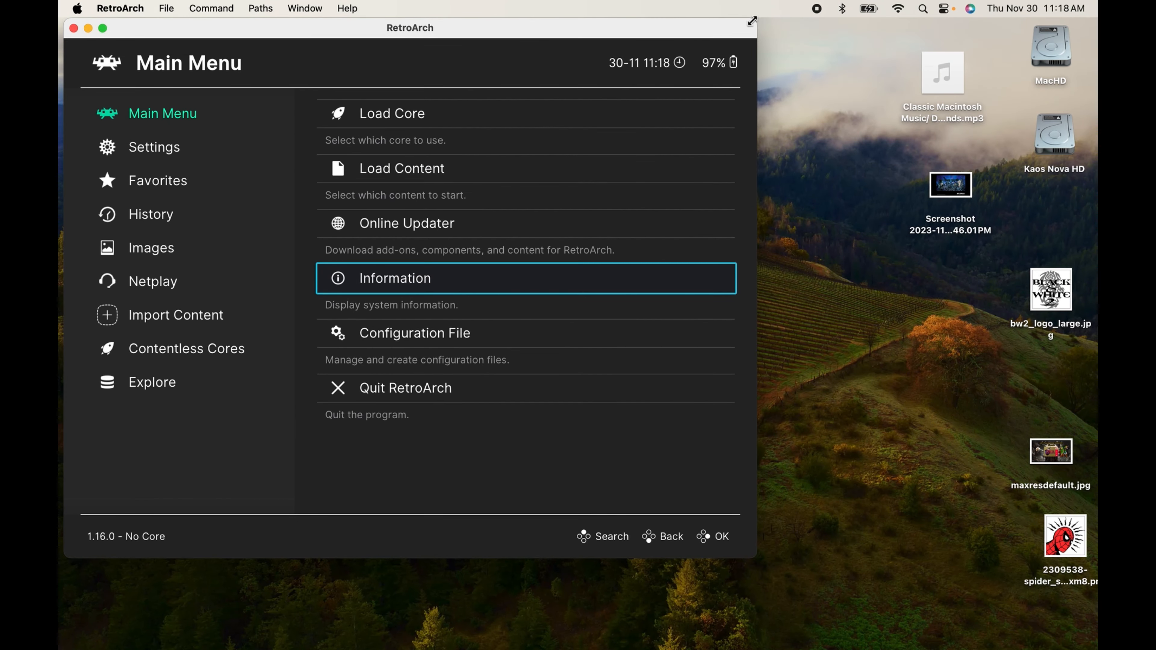
left_click_drag(751, 22, 685, 31)
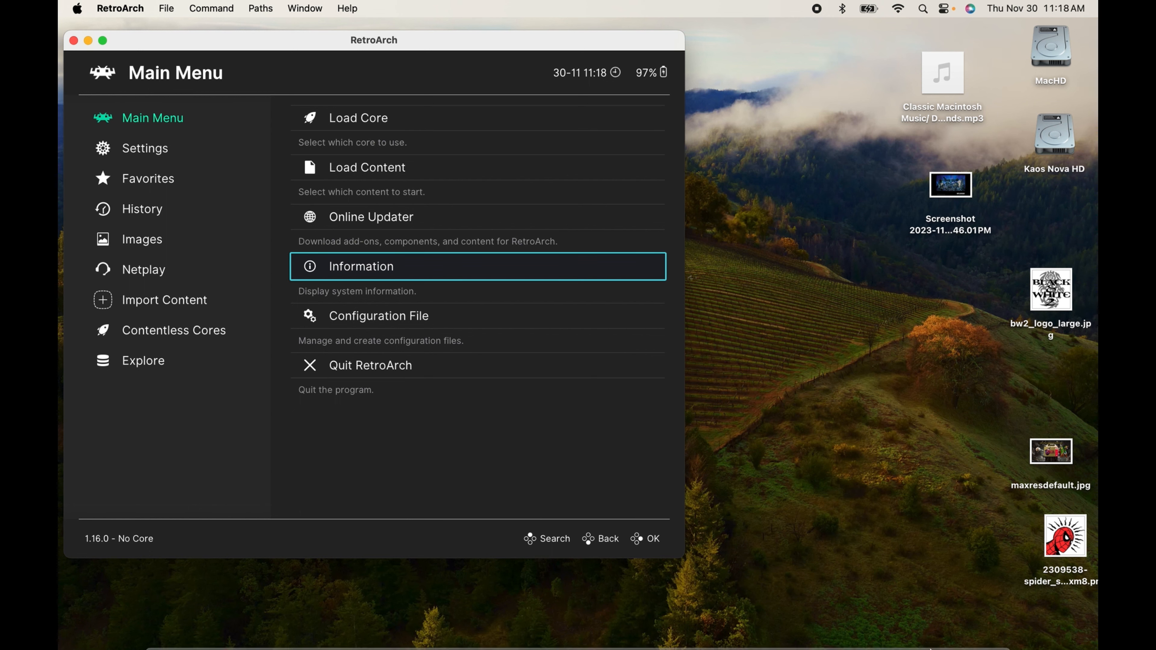
- Open OpenEmu, shrink its library window, and arrange it beside the RetroArch window for comparison
mouse_move(915, 647)
left_click(803, 636)
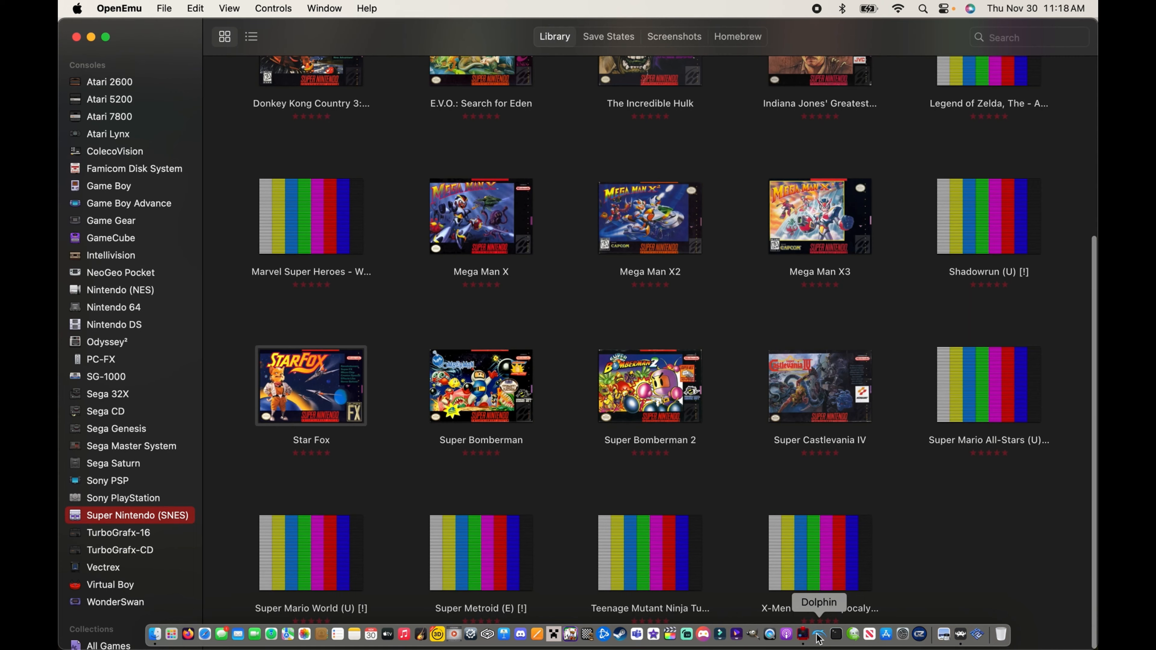
left_click_drag(441, 29, 649, 28)
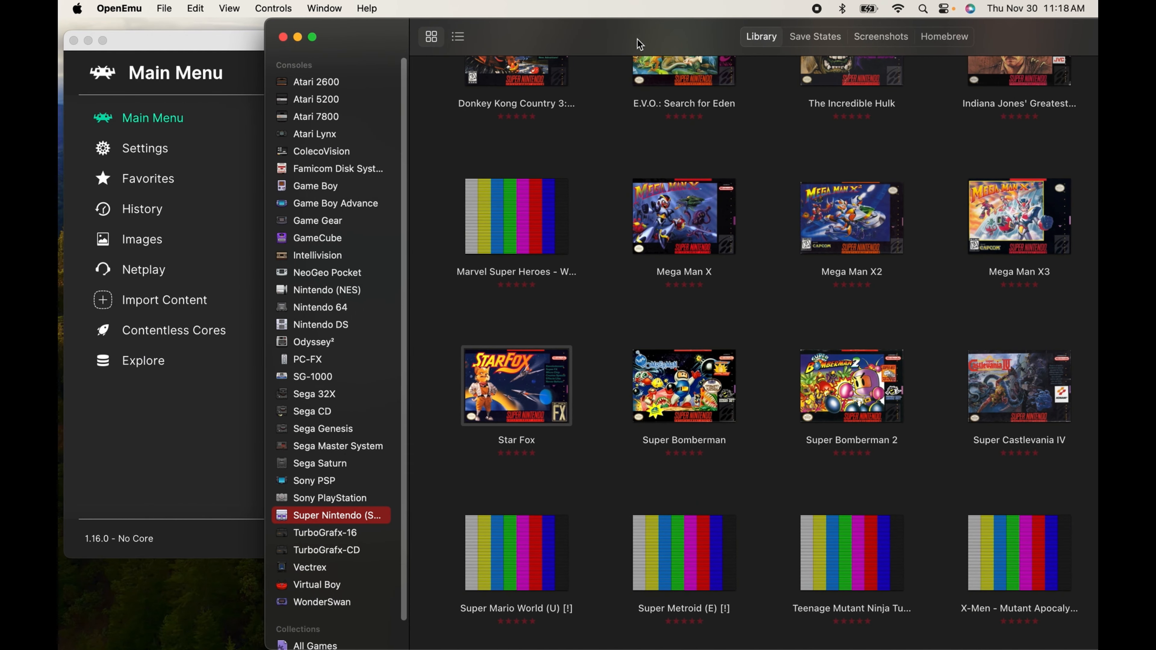
left_click_drag(383, 39, 161, 13)
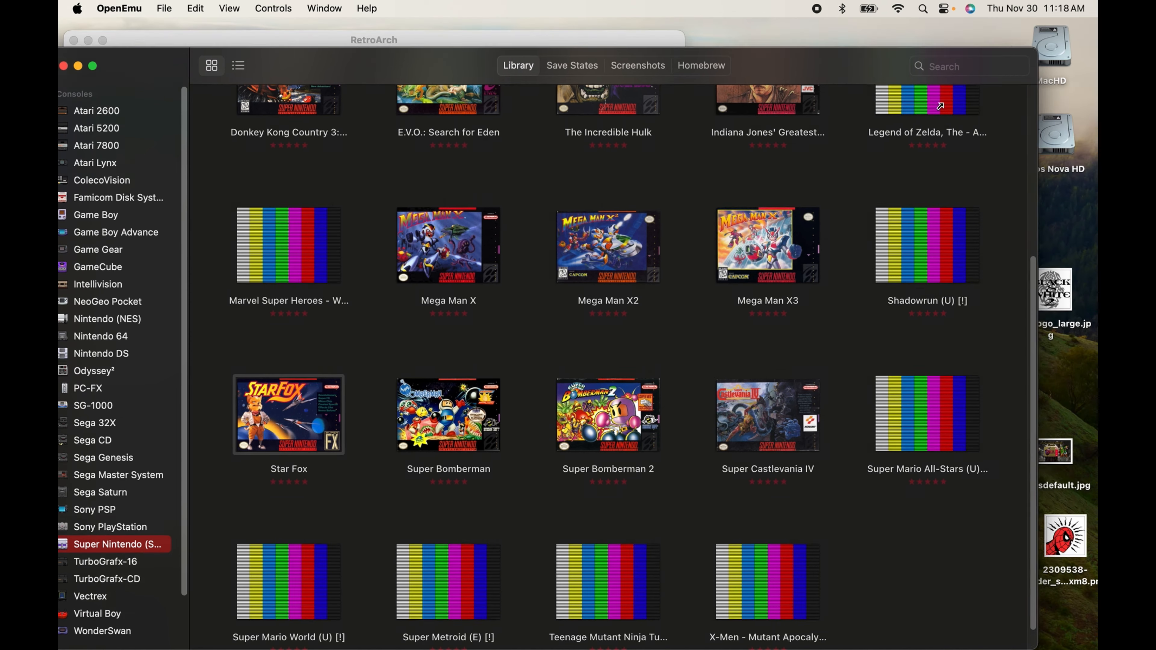
left_click_drag(1085, 26, 742, 202)
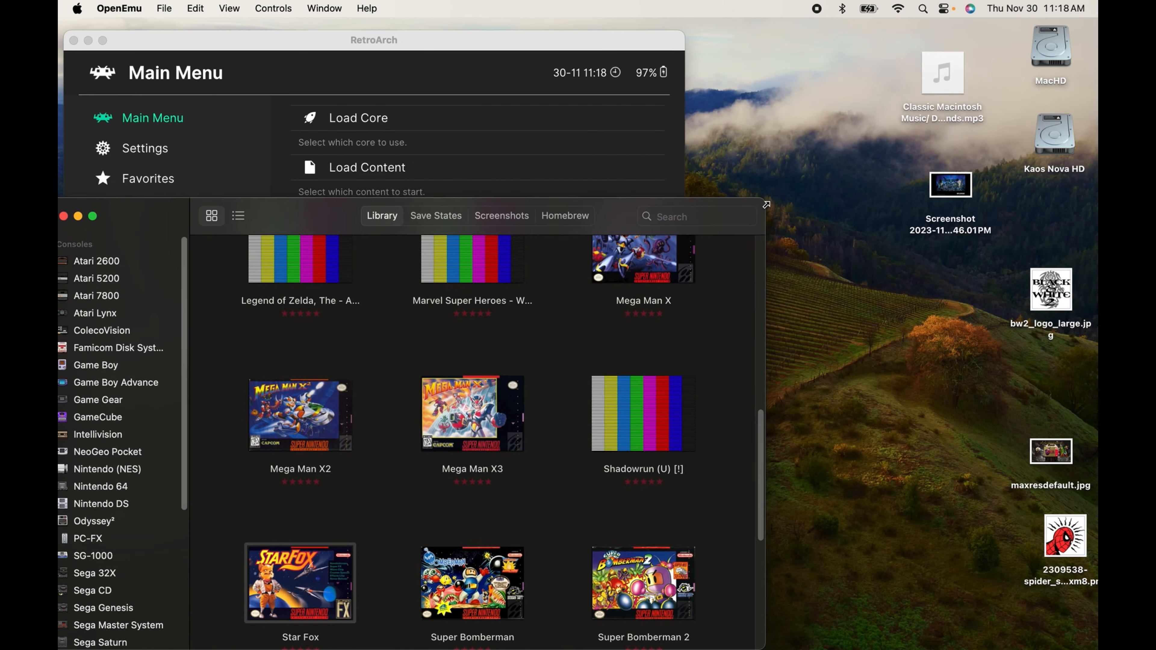
left_click_drag(608, 220, 1069, 41)
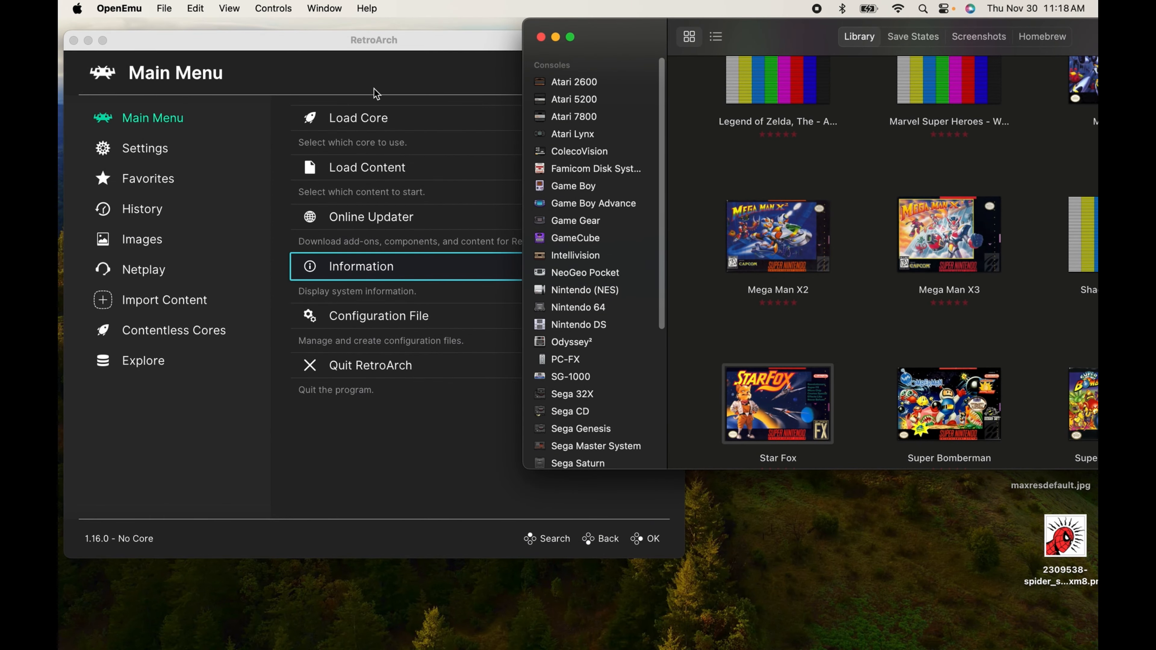
mouse_move(370, 47)
left_mouse_down()
mouse_move(332, 39)
mouse_move(378, 36)
left_mouse_up()
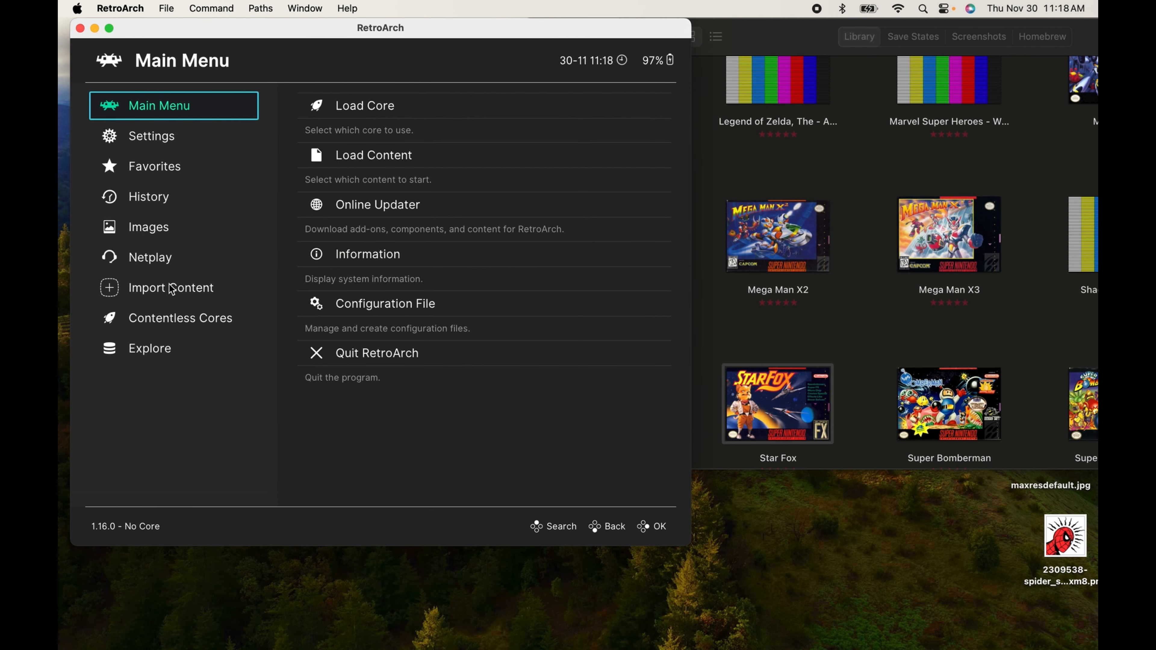
- Switch to RetroArch, start Load Content, and browse from the user's home folder to Documents -B/Games
left_click(373, 157)
key("Return")
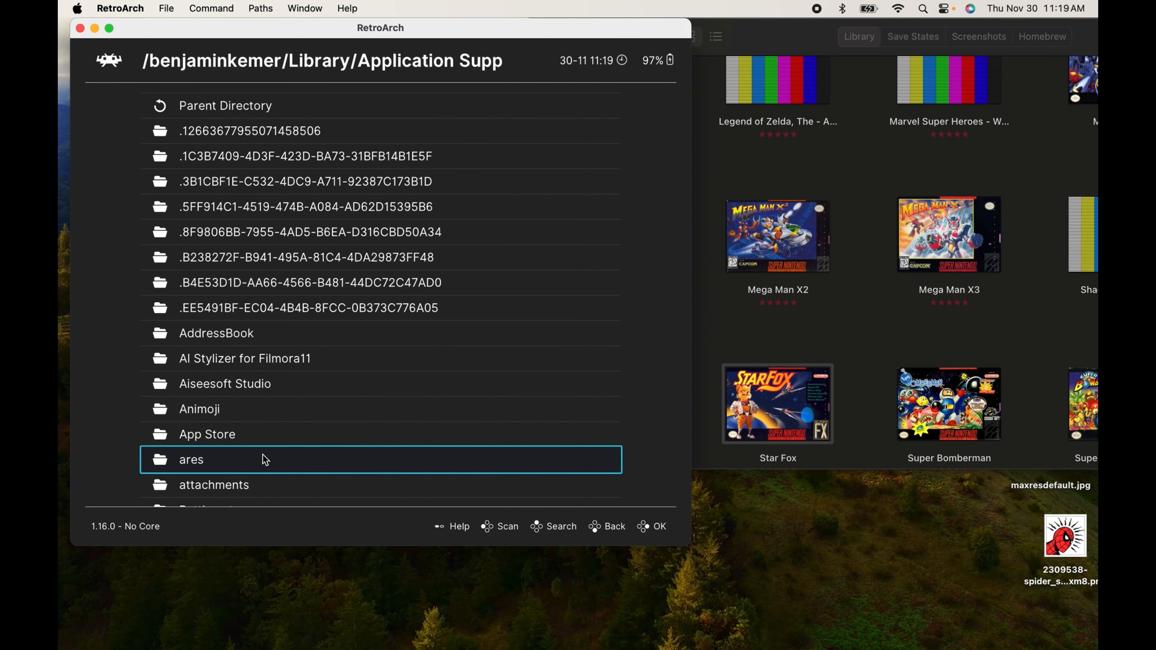
left_click(171, 110)
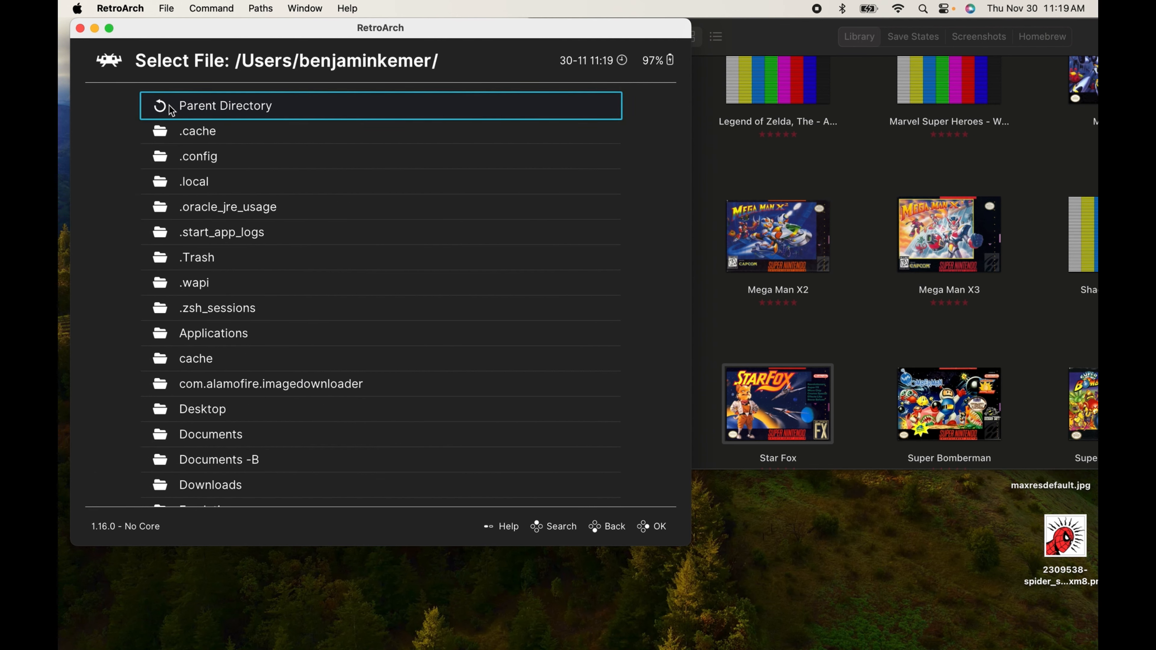
left_click(171, 110)
left_click(196, 129)
left_click(232, 459)
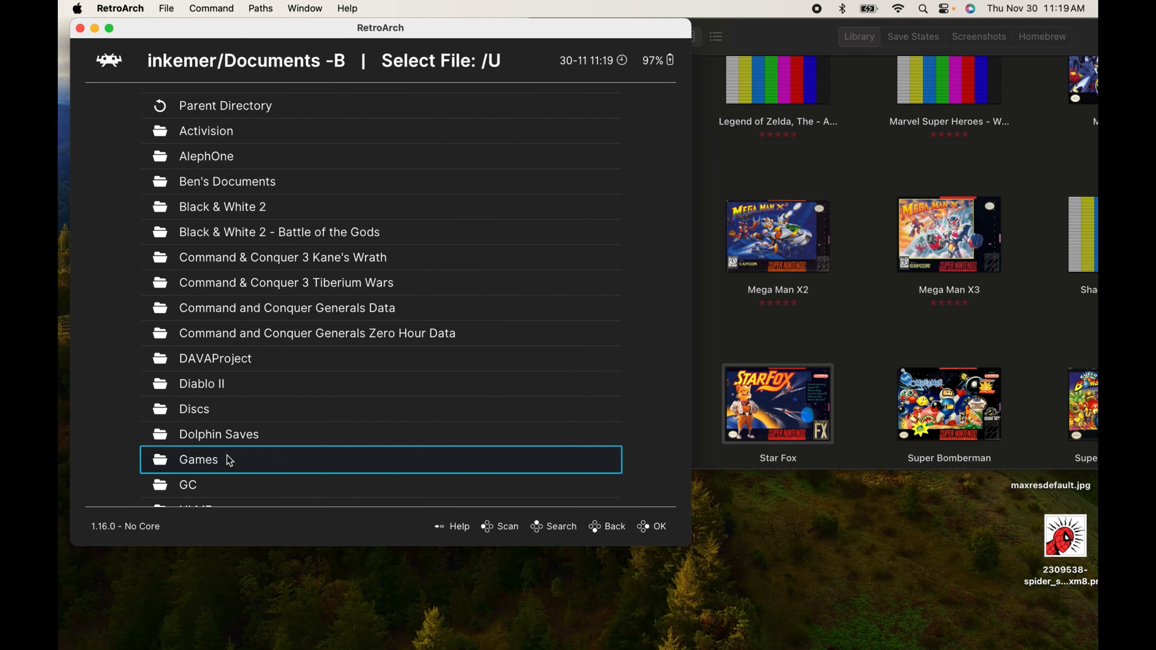
left_click(230, 460)
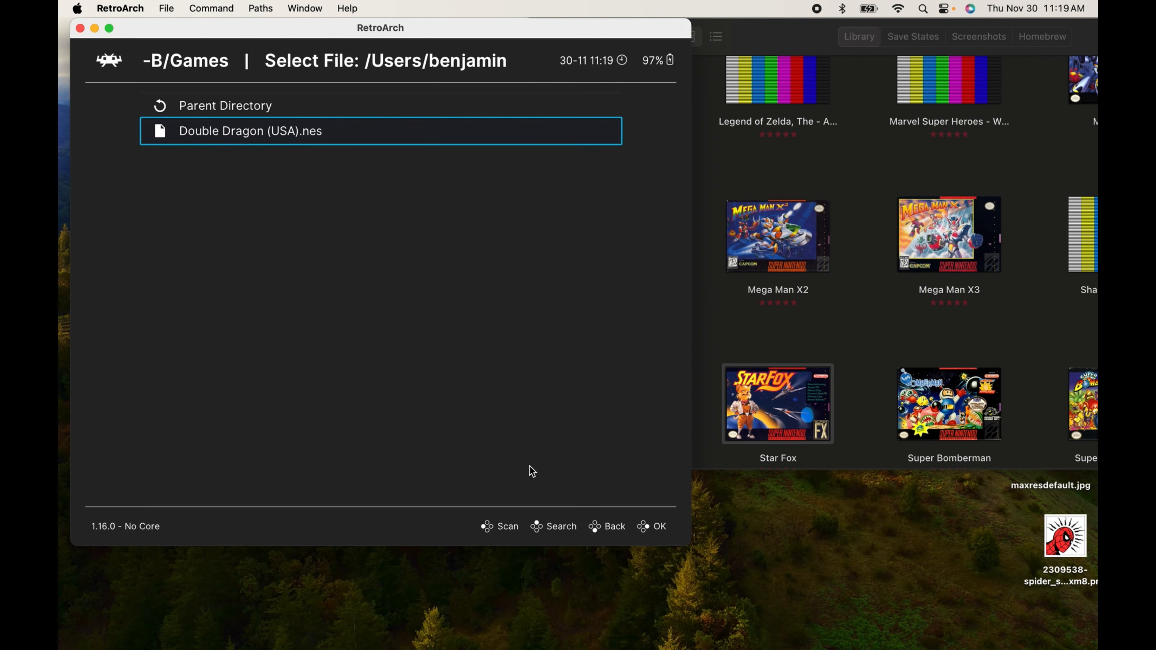
- Close the OpenEmu library window and move up from the Games folder to the top level of RetroArch's file browser
left_click_drag(808, 44, 659, 60)
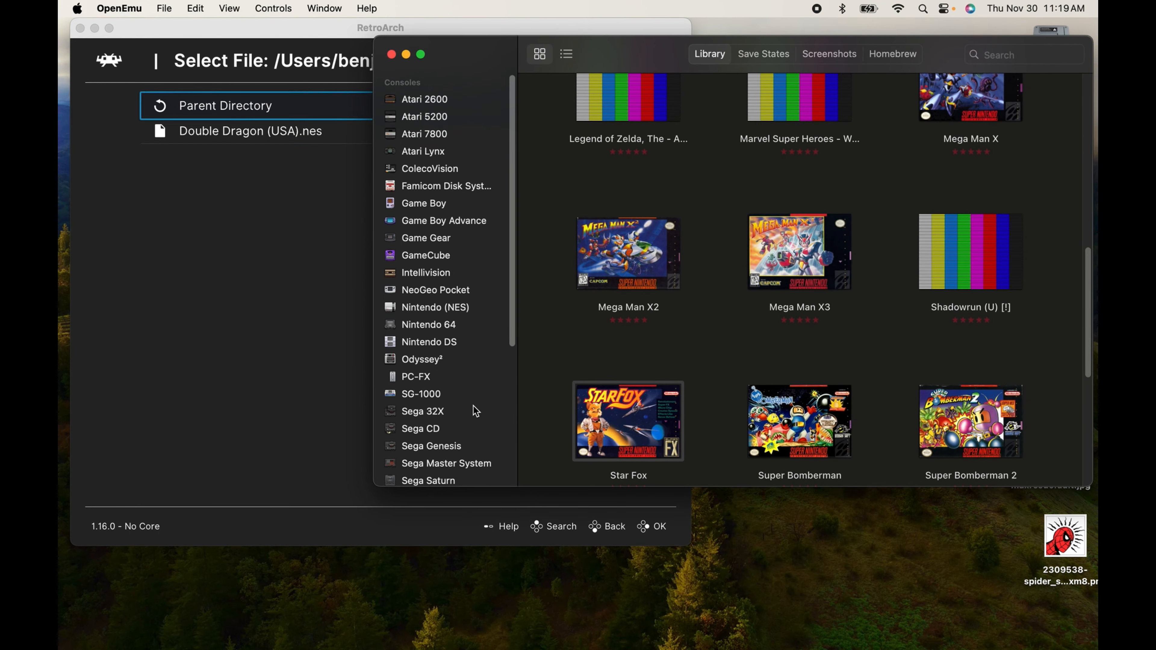
left_click(391, 55)
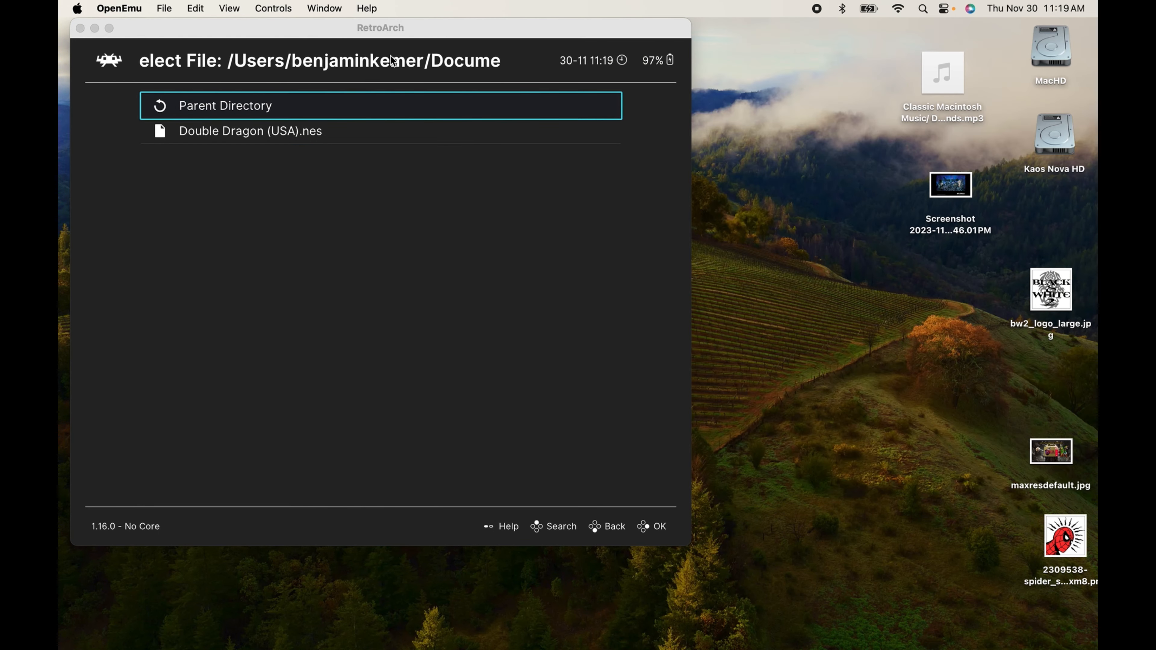
left_click(159, 106)
left_click(162, 106)
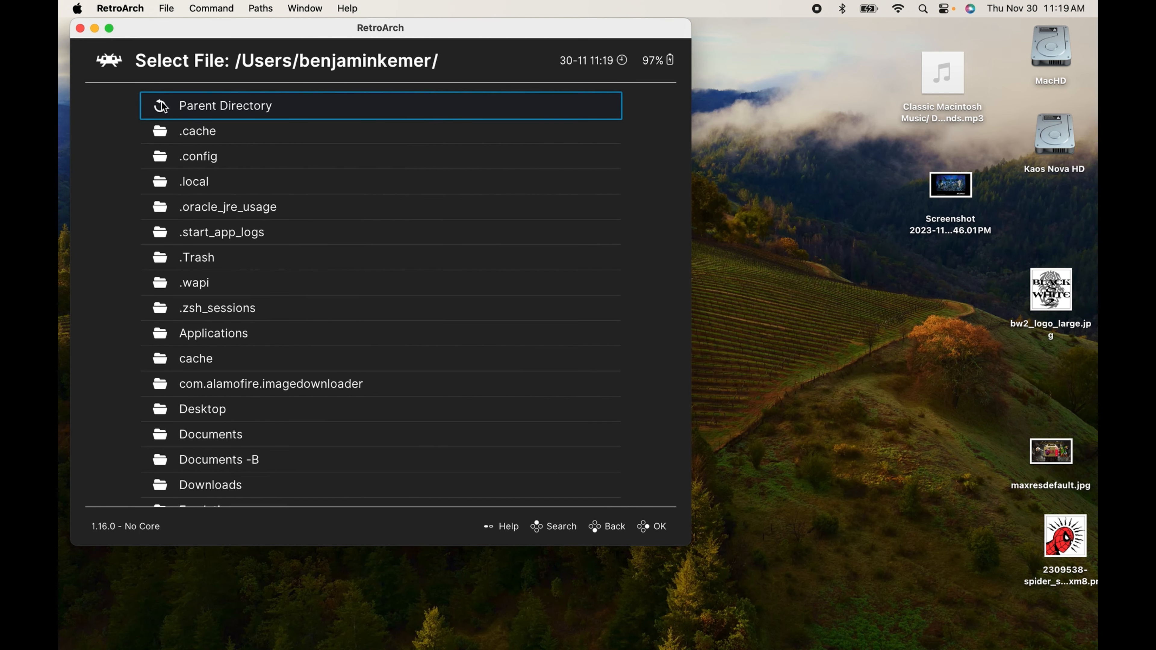
left_click(162, 106)
left_click(162, 106)
left_click(163, 106)
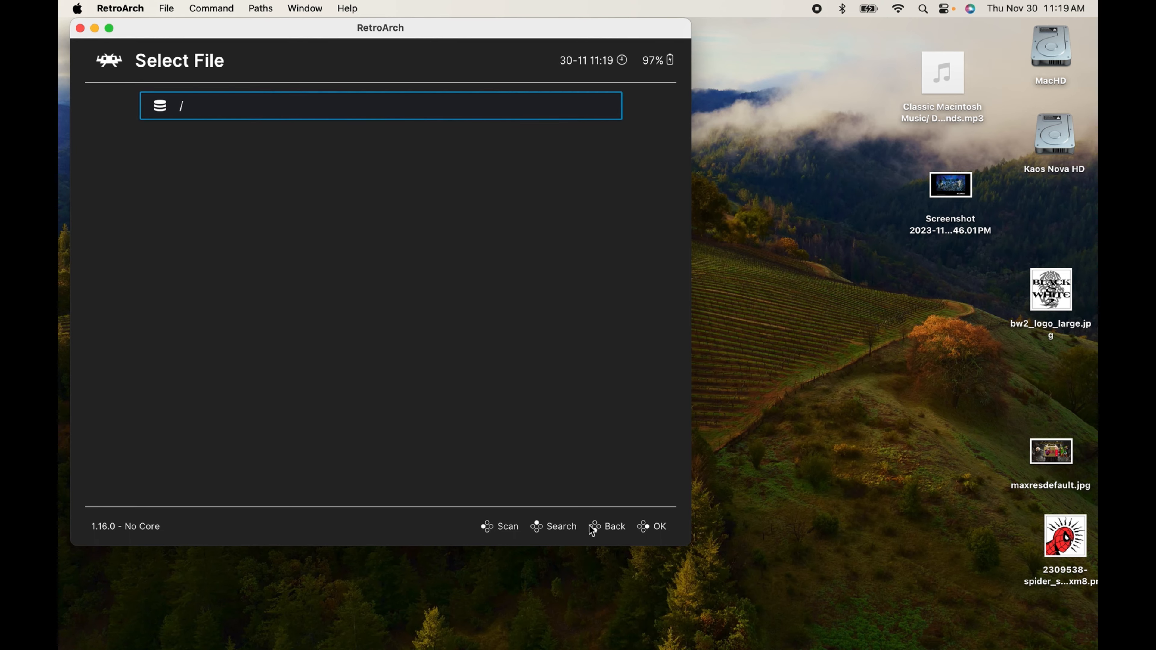
- Back out of RetroArch's file browser through all previously visited folders to the Main Menu
left_click(590, 525)
left_click(592, 529)
left_click(593, 528)
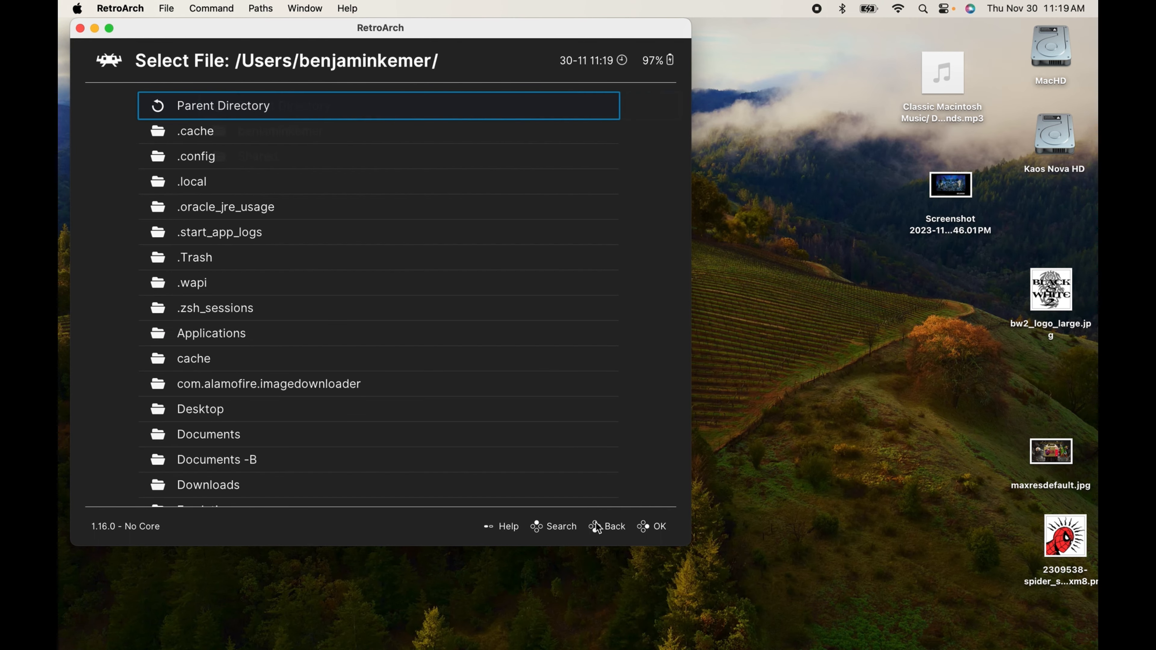
left_click(595, 529)
left_click(597, 528)
left_click(597, 527)
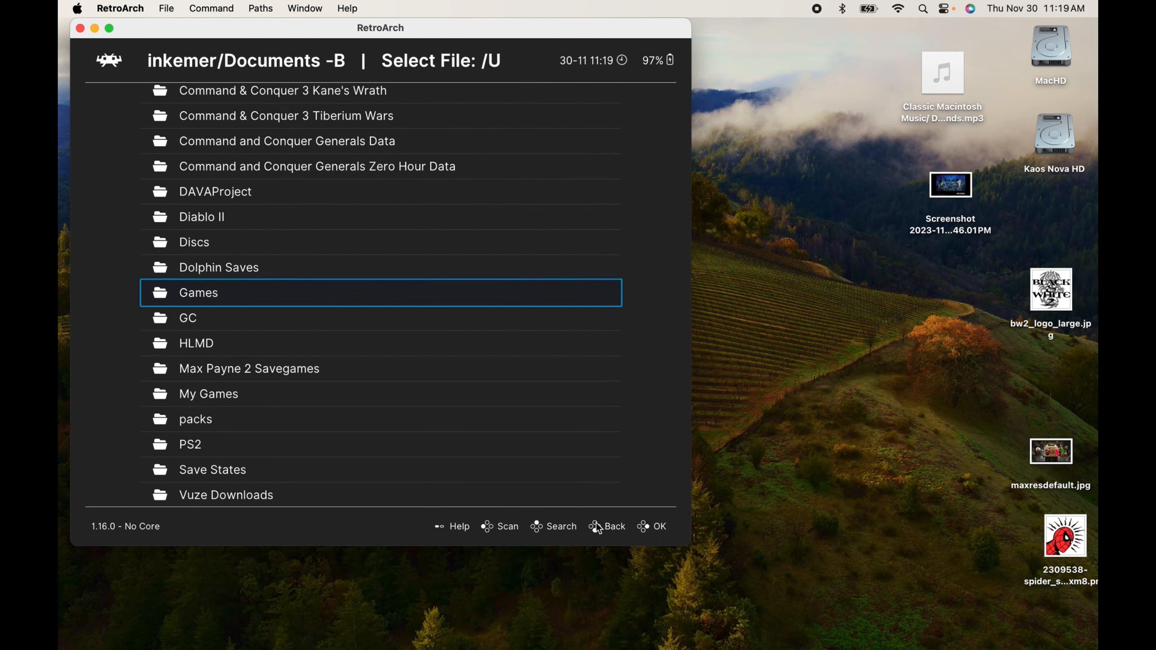
left_click(597, 527)
left_click(597, 527)
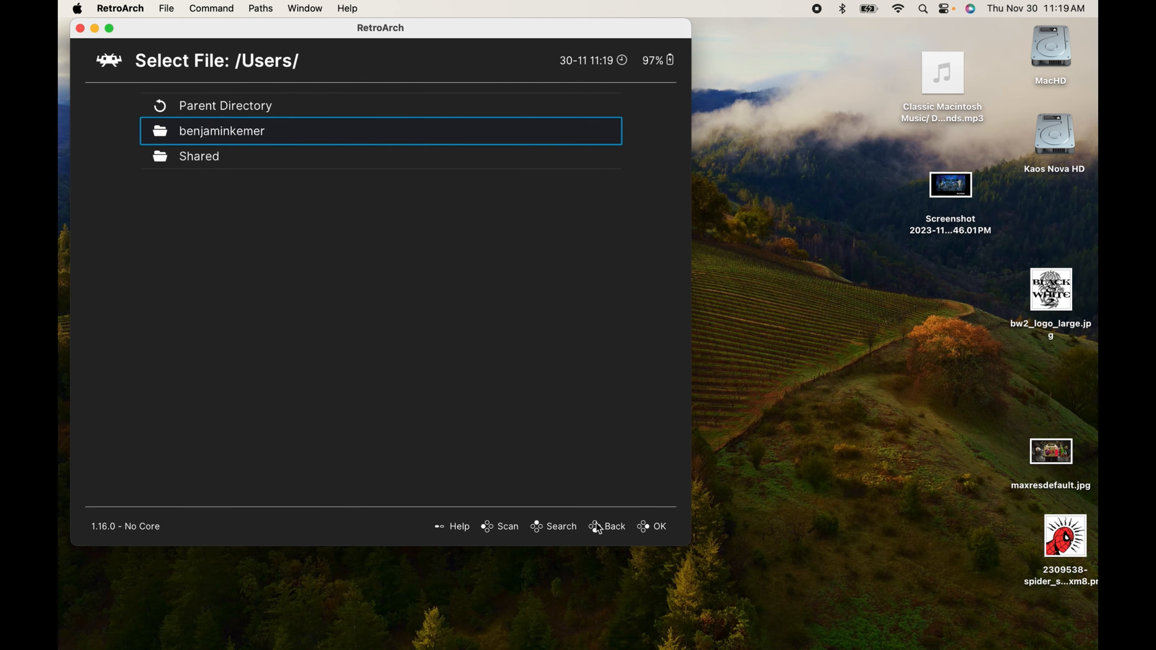
left_click(597, 528)
left_click(597, 528)
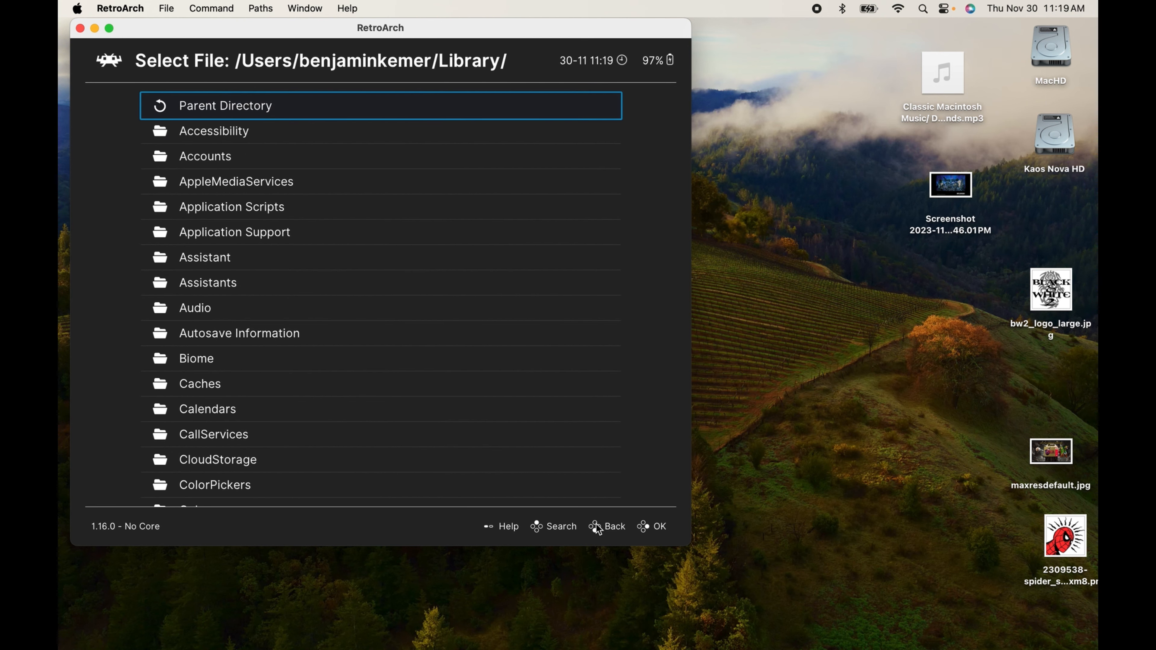
left_click(597, 527)
left_click(596, 528)
left_click(597, 528)
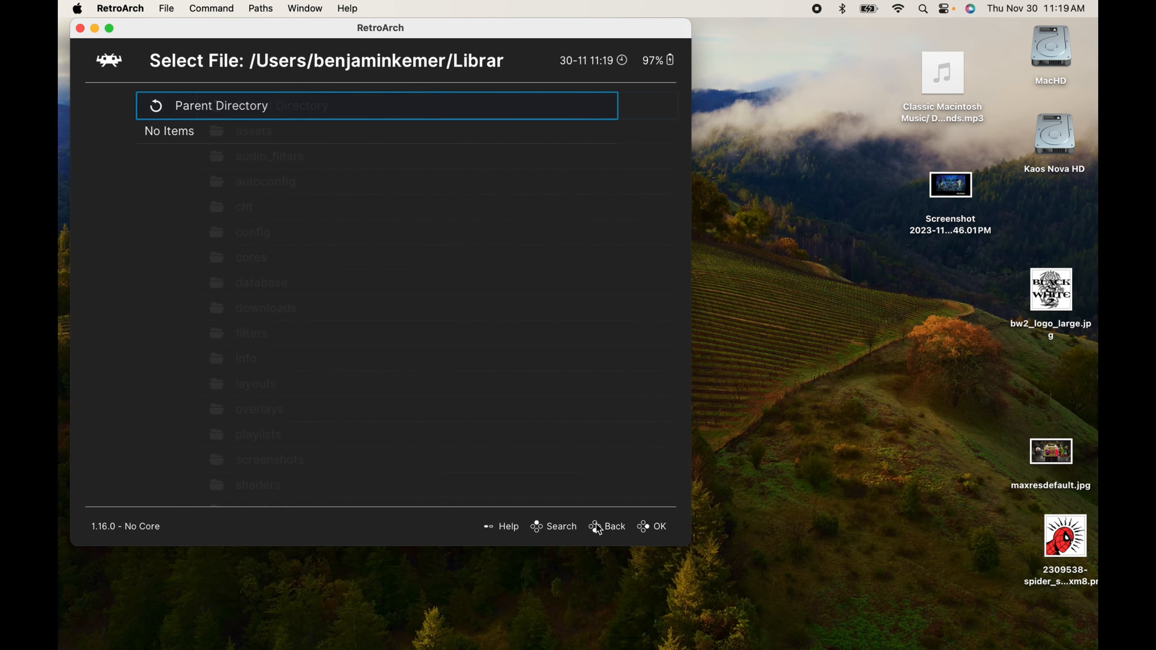
left_click(597, 528)
left_click(598, 527)
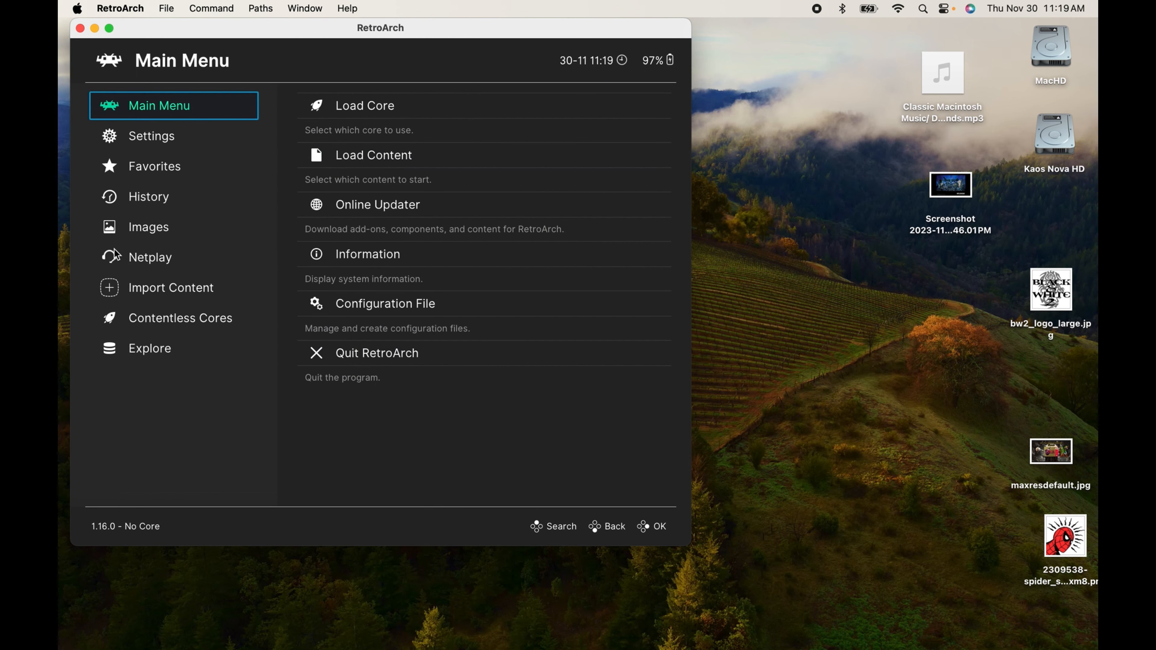
- Load the Nintendo - GameCube / Wii (Dolphin) core, look at the Load Content locations, and return to the Main Menu
left_click(428, 111)
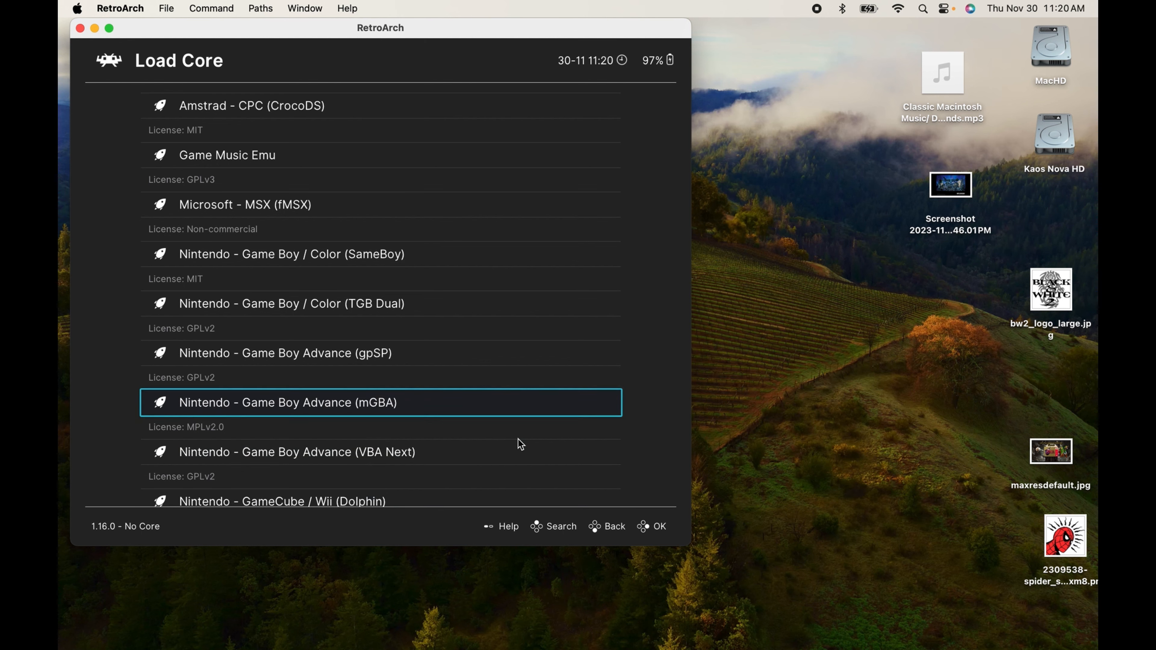
scroll(538, 465, "down", 1)
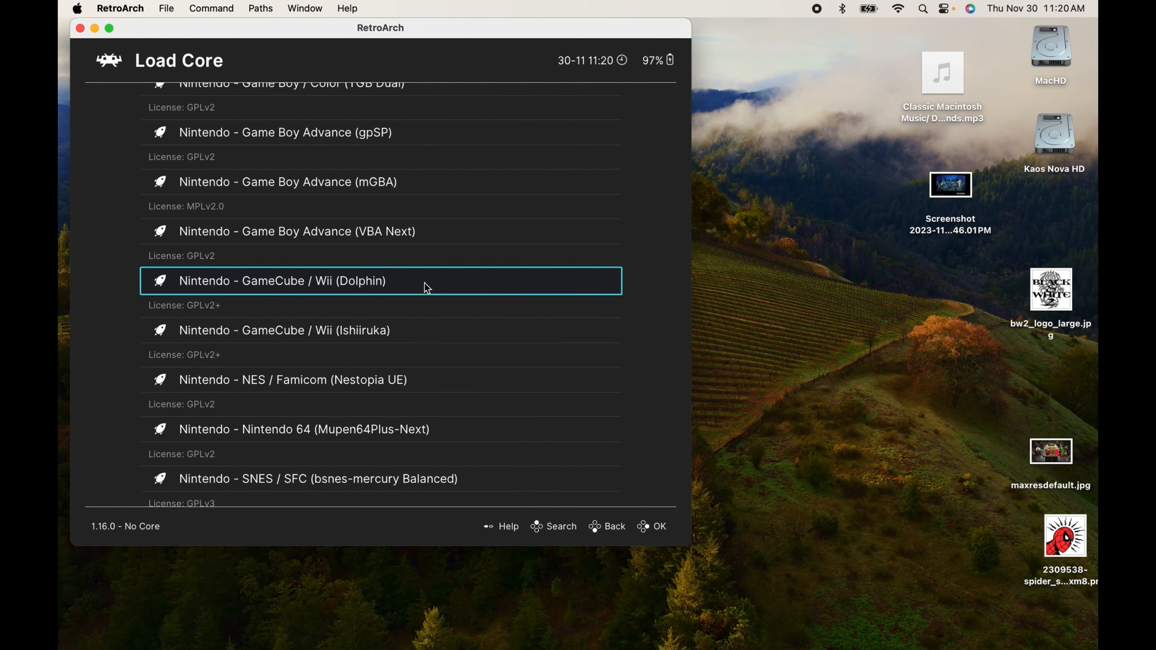
left_click(368, 286)
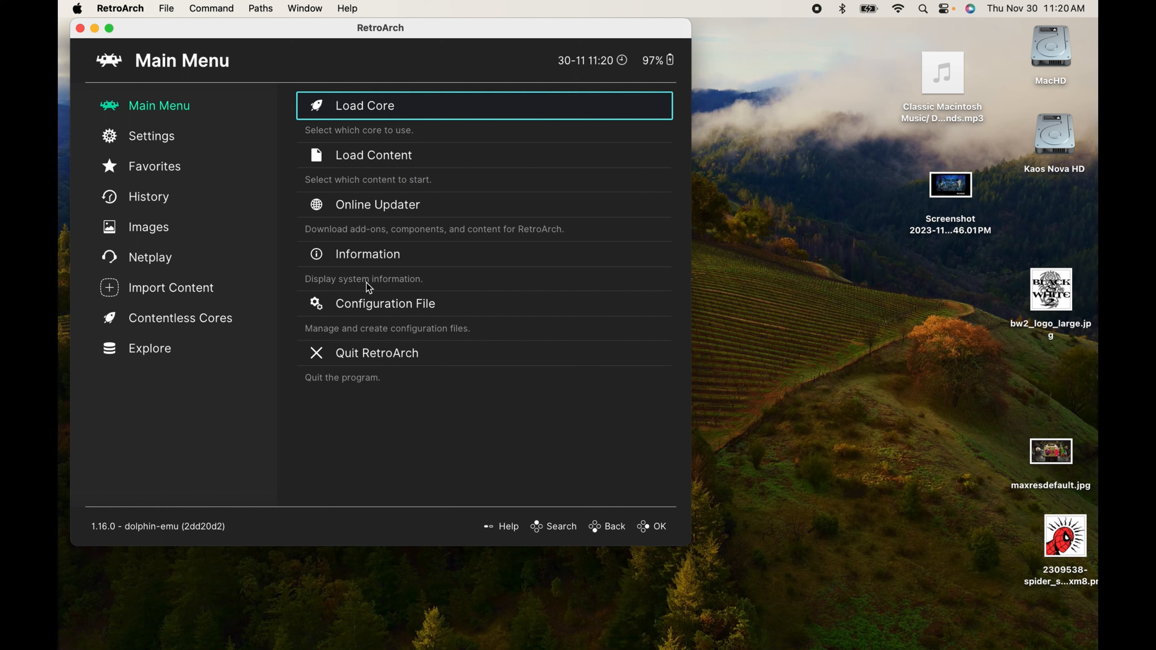
left_click(381, 156)
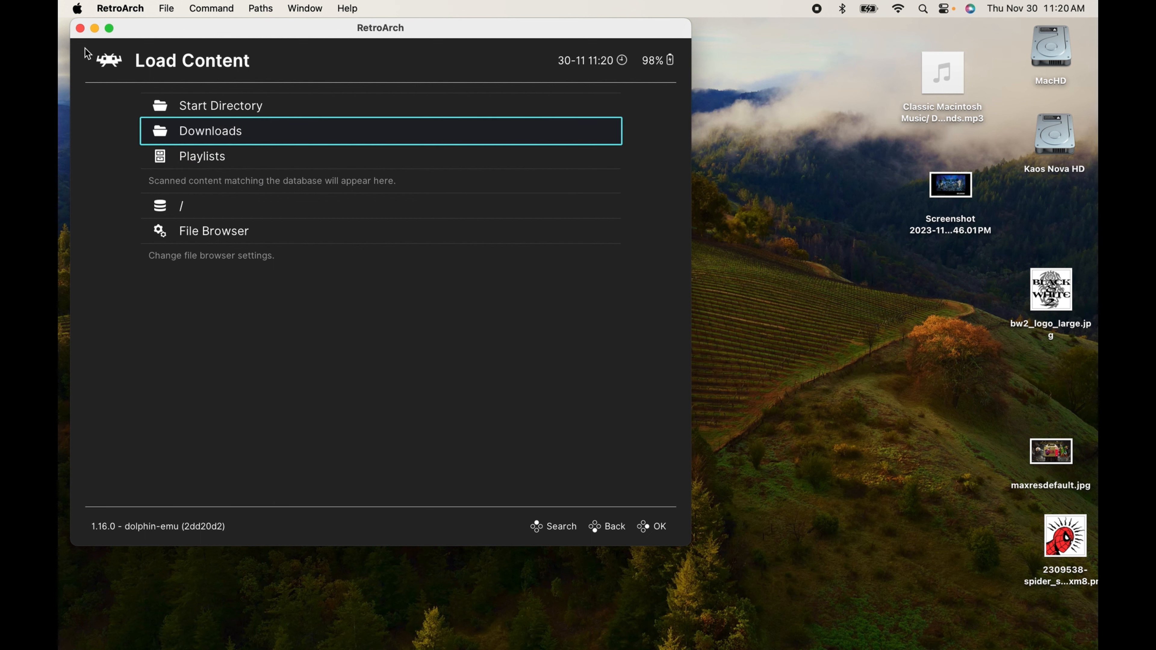
left_click(594, 528)
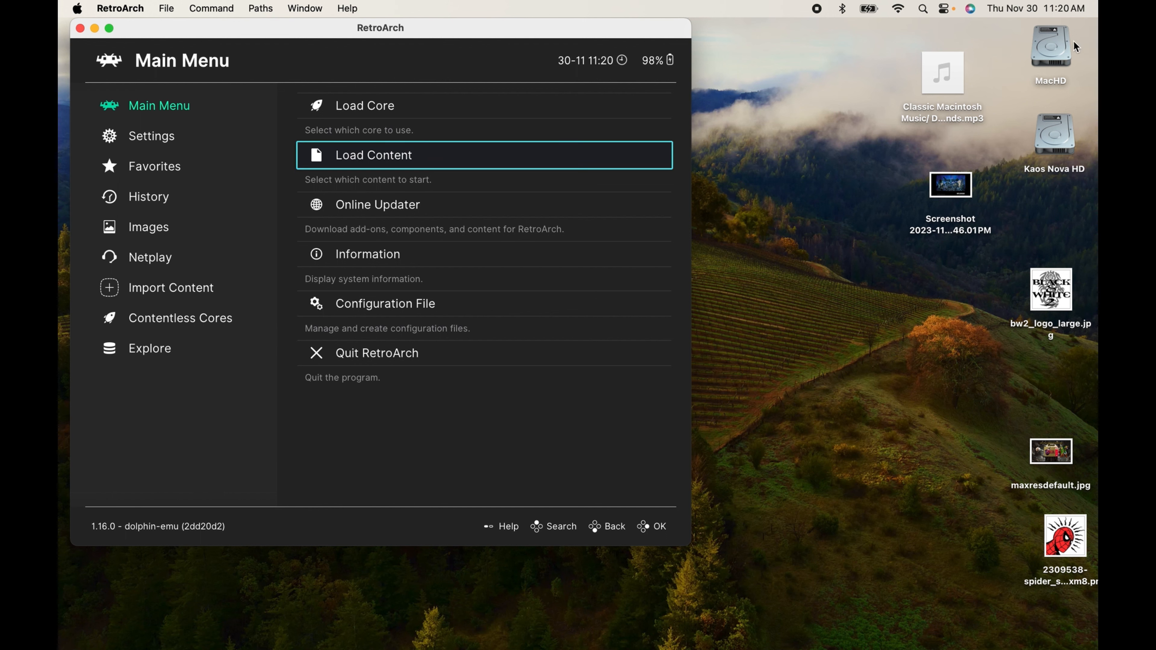
- Open MacHD in Finder, show the contents of Documents -B/Games, and switch back to RetroArch
double_click(1058, 46)
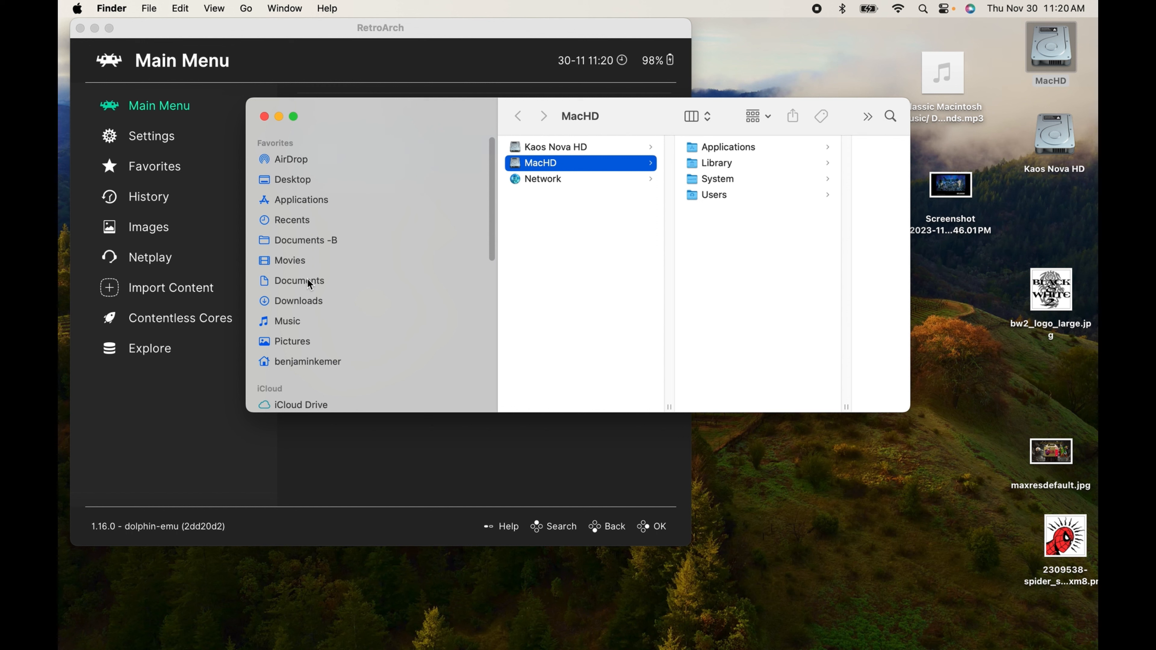
left_click(317, 243)
left_click(534, 355)
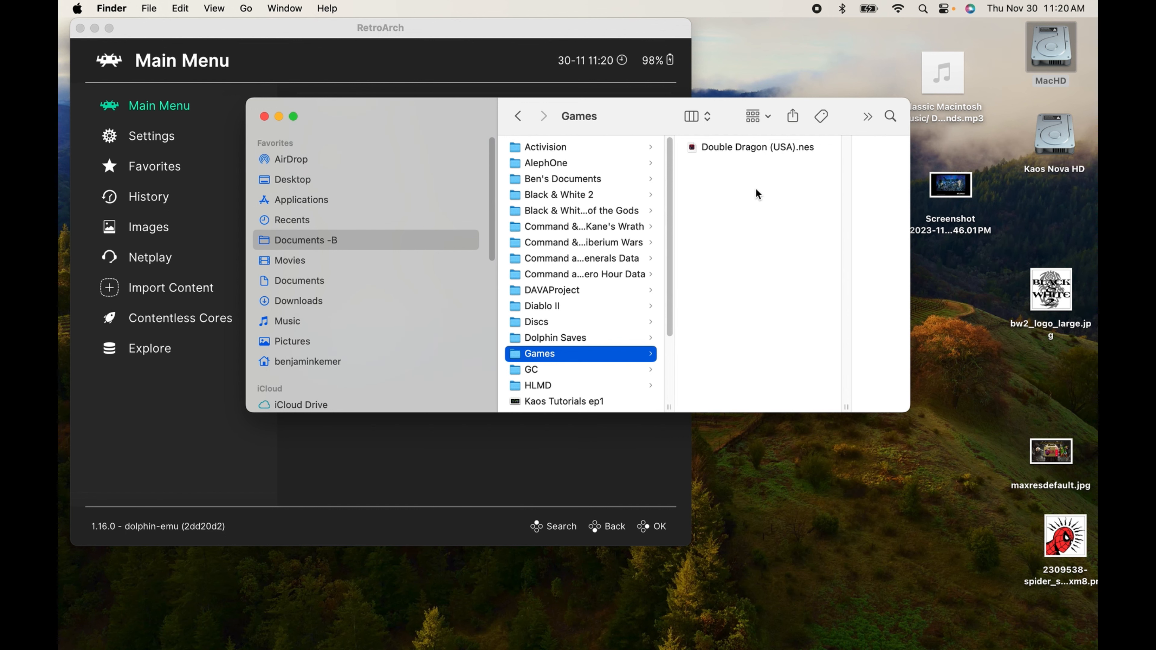
left_click(372, 36)
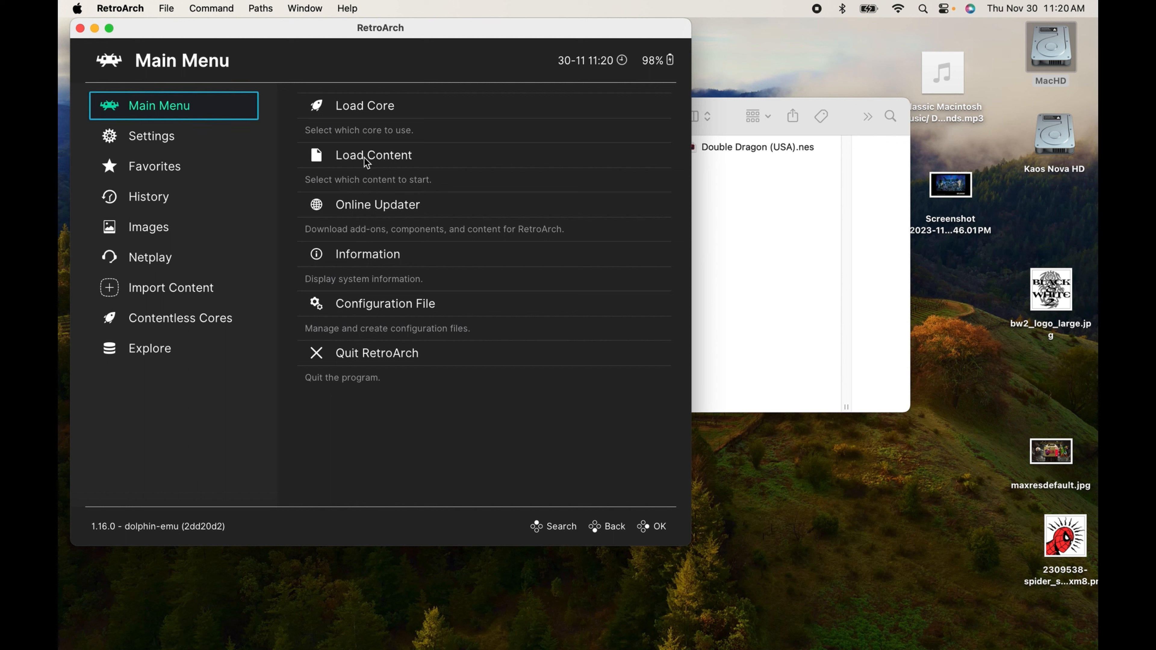
- Load the Nintendo - SNES / SFC (Snes9x 2010) core and return to the Main Menu
left_click(373, 114)
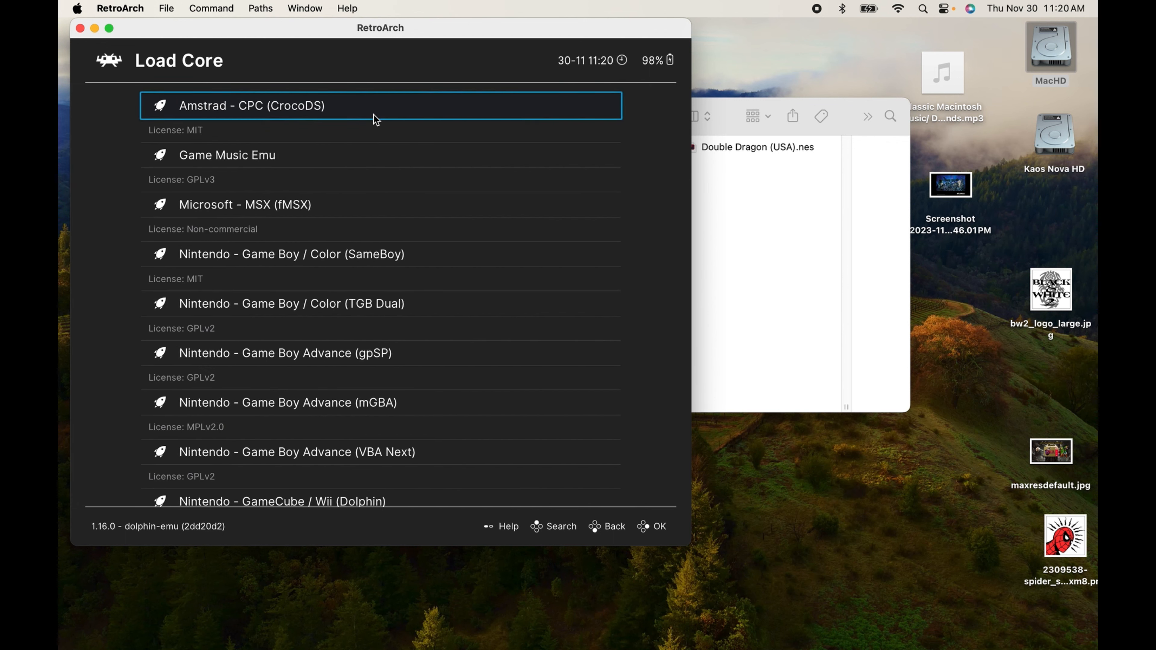
left_click(373, 114)
left_click(373, 114)
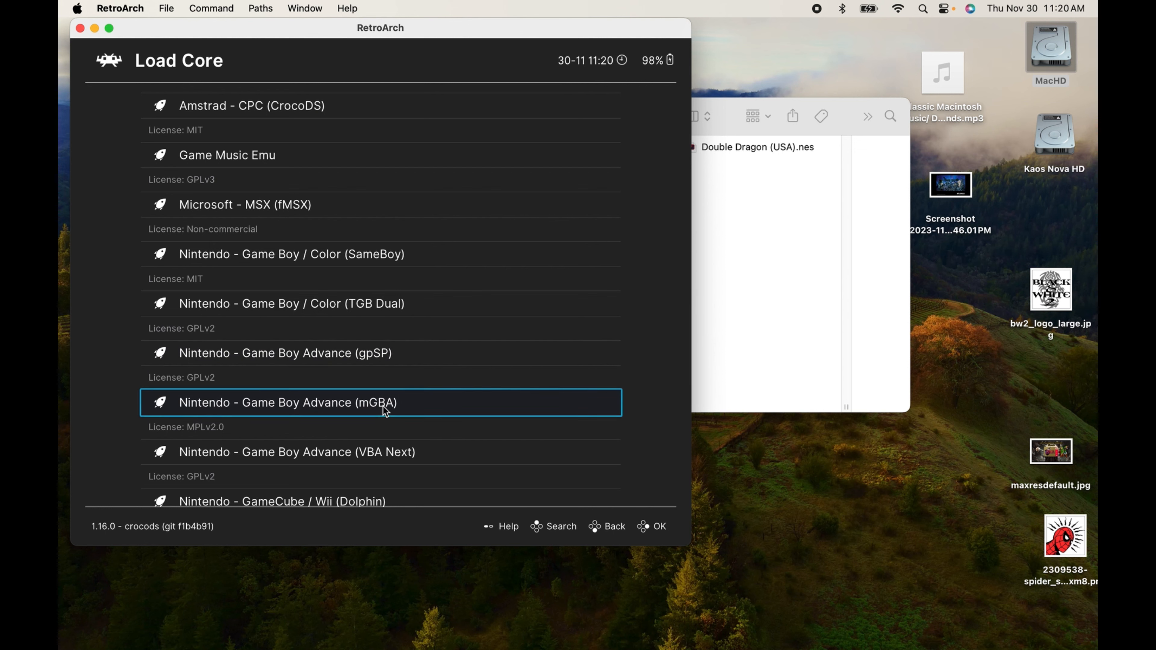
scroll(384, 410, "down", 3)
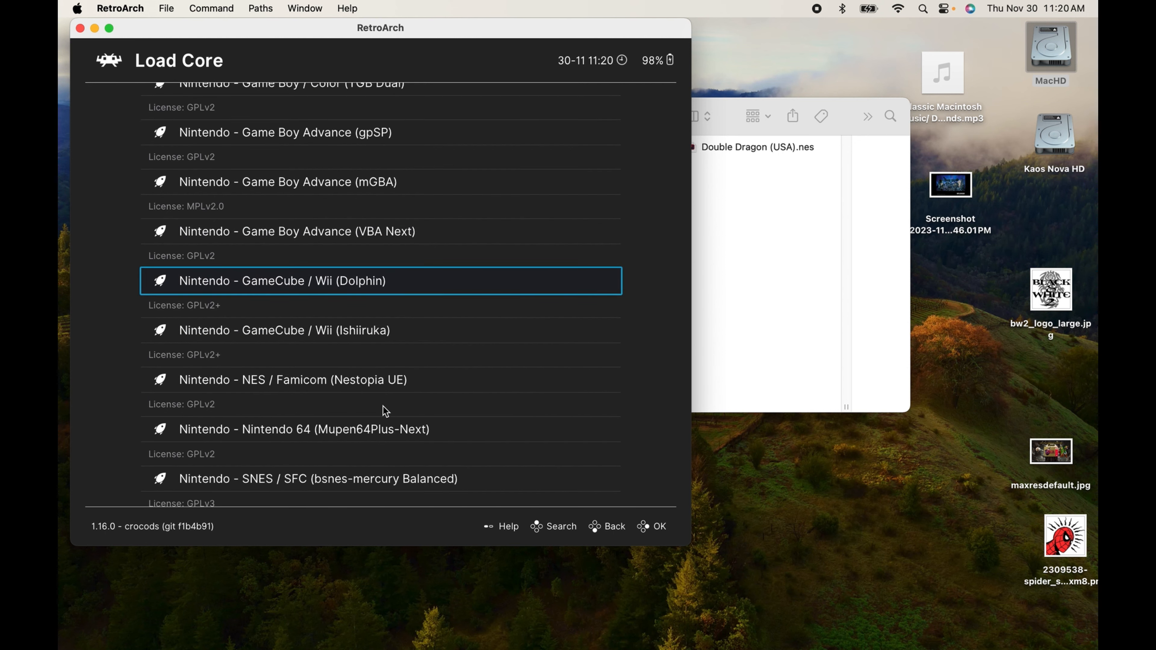
scroll(384, 410, "down", 1)
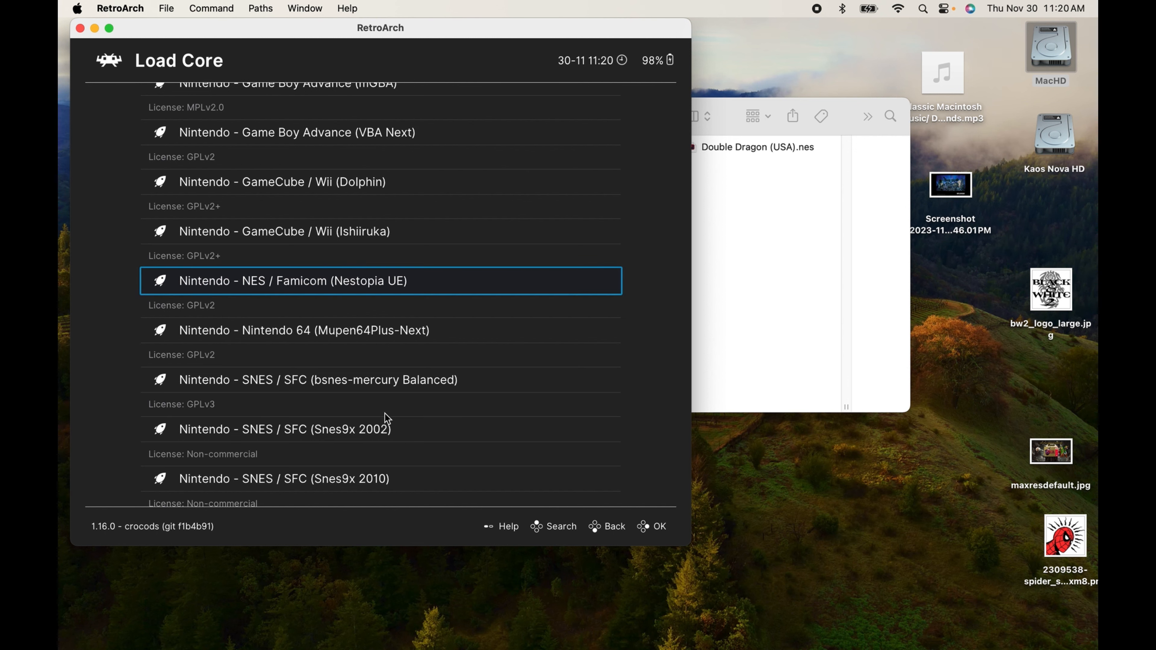
left_click(302, 484)
left_click(421, 111)
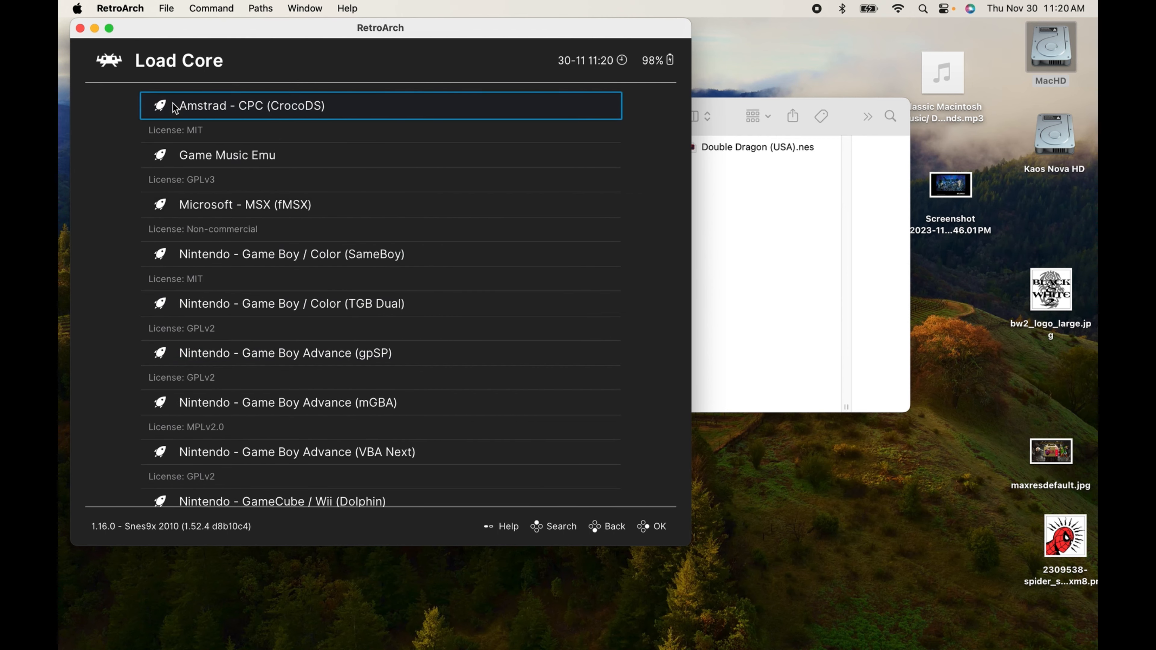
left_click(590, 527)
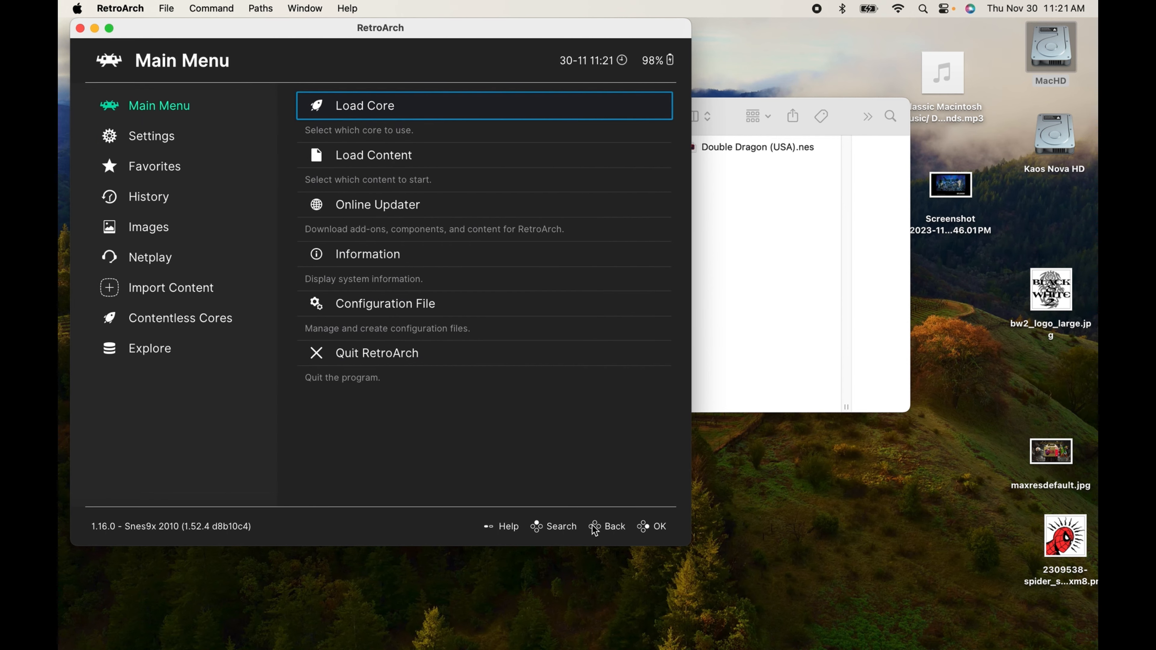
- Start a Scan File import and browse from the root directory through Users to the user's home folder
left_click(156, 296)
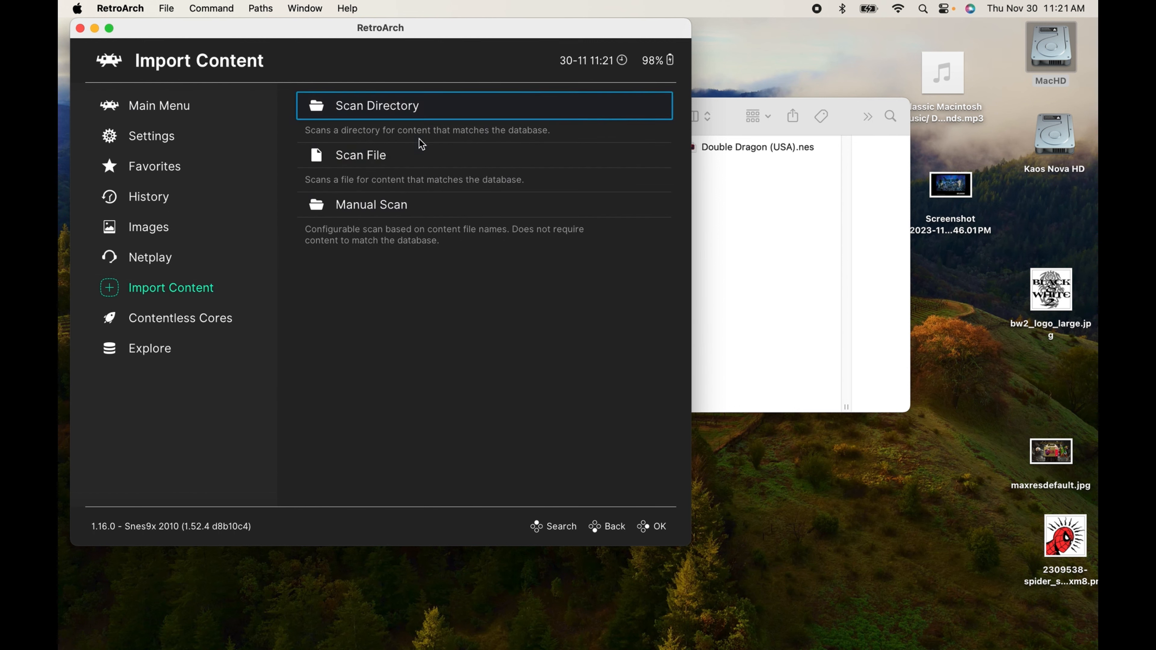
left_click(400, 162)
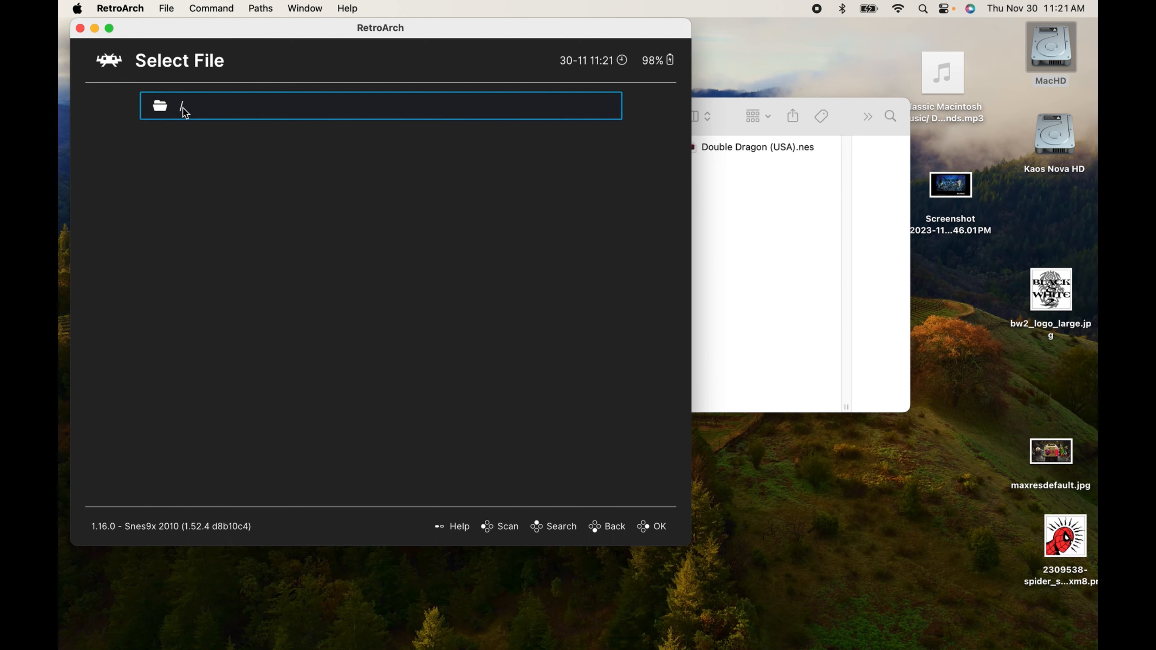
left_click(183, 107)
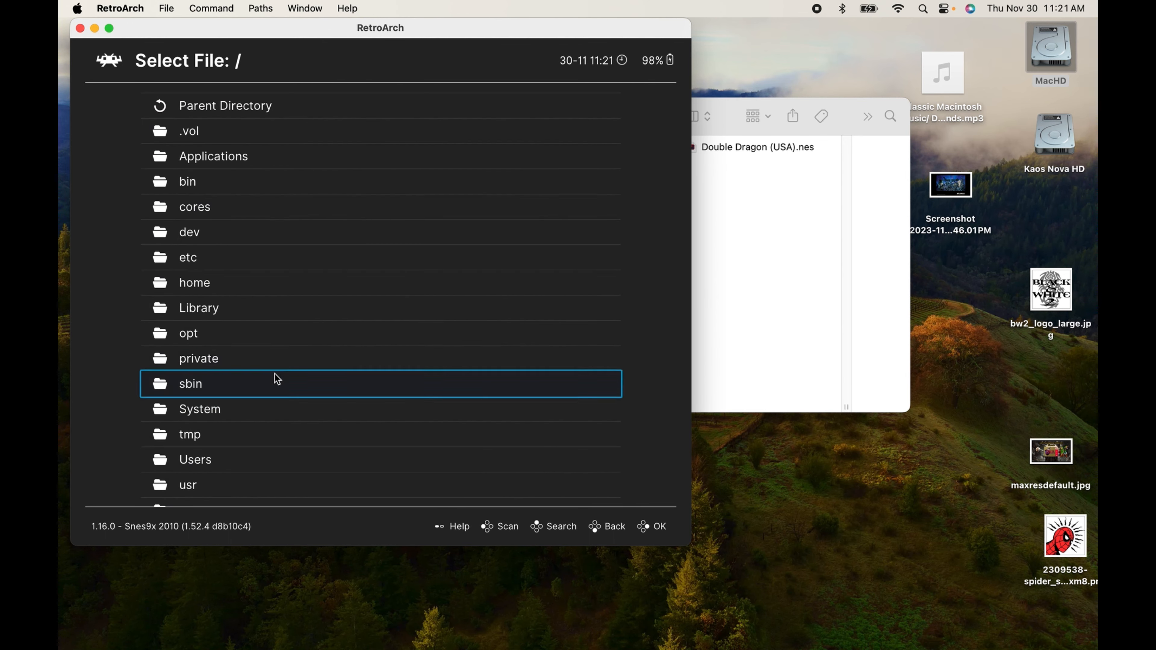
scroll(235, 453, "down", 4)
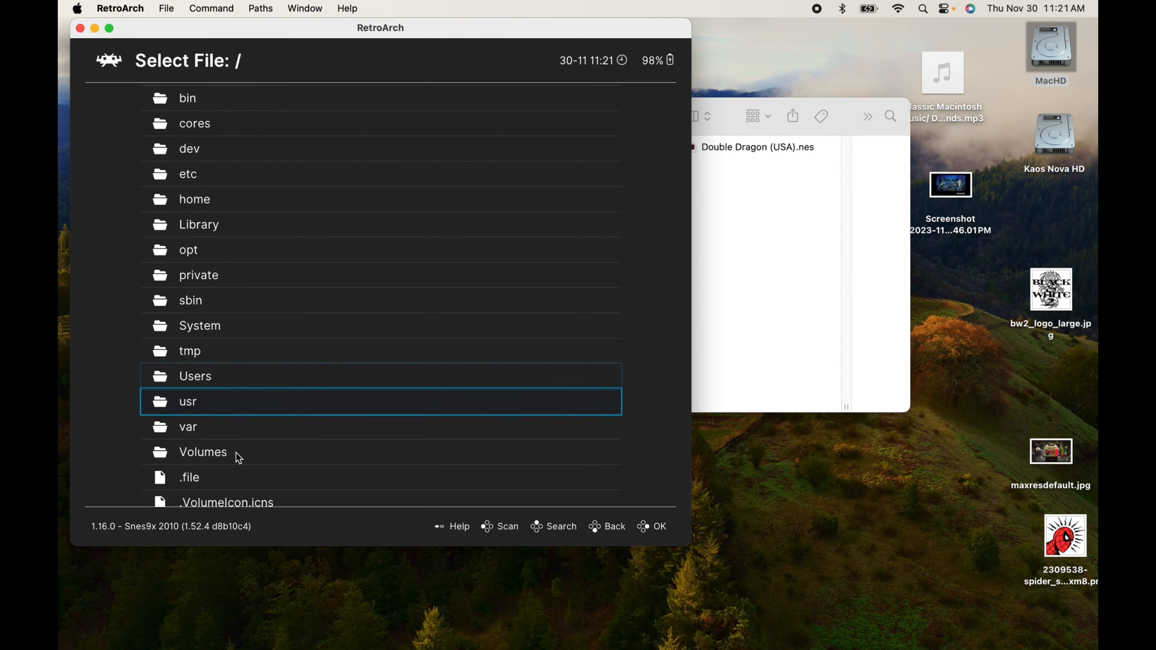
key("Return")
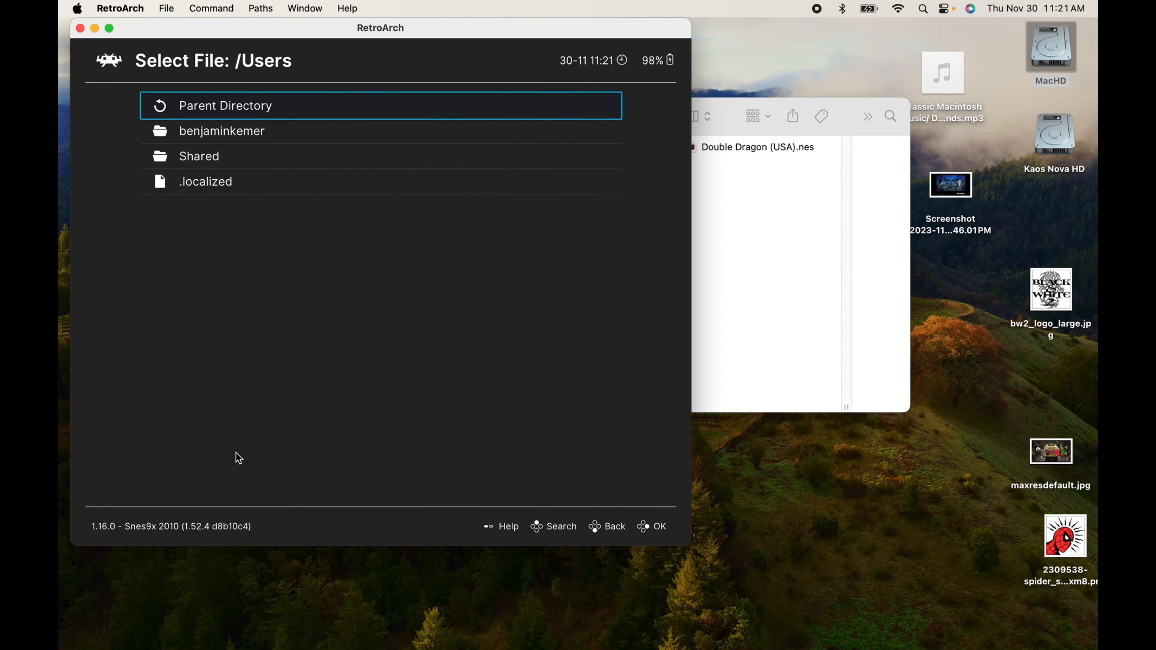
key("Down")
key("Return")
- Open the Documents -B folder inside the user's home folder
key("Down")
key("Down")
key("Down")
key("Down")
key("Down")
key("Down")
key("Down")
key("Down")
key("Down")
key("Down")
key("Down")
key("Down")
key("Down")
key("Down")
key("Down")
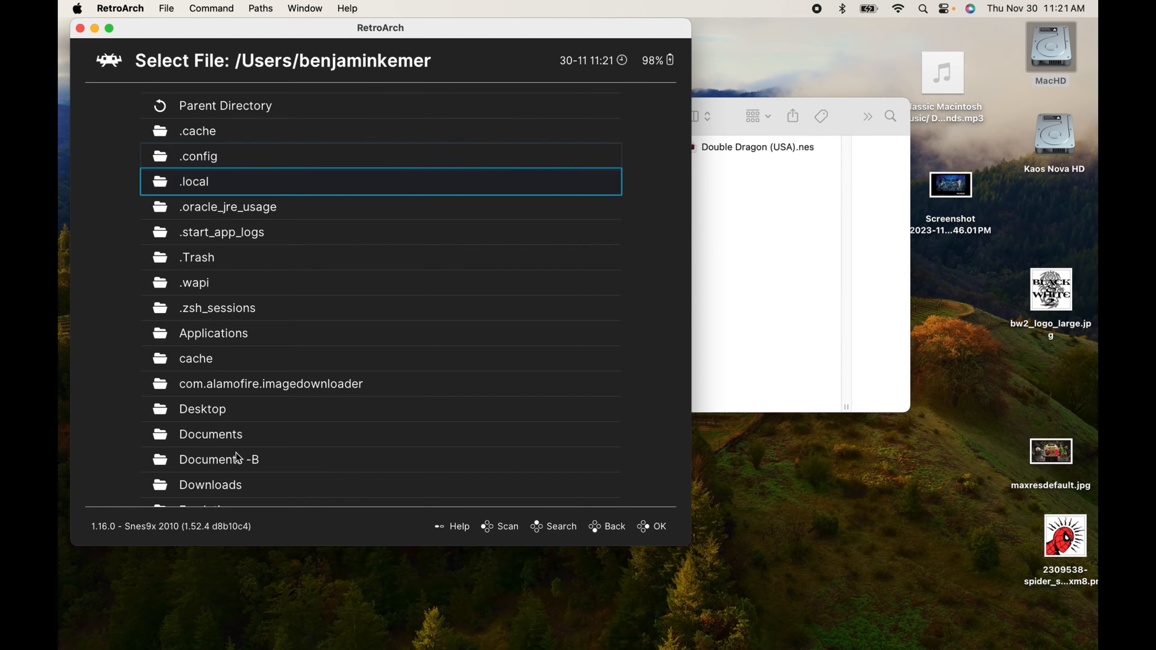
key("Up")
key("Up")
key("Return")
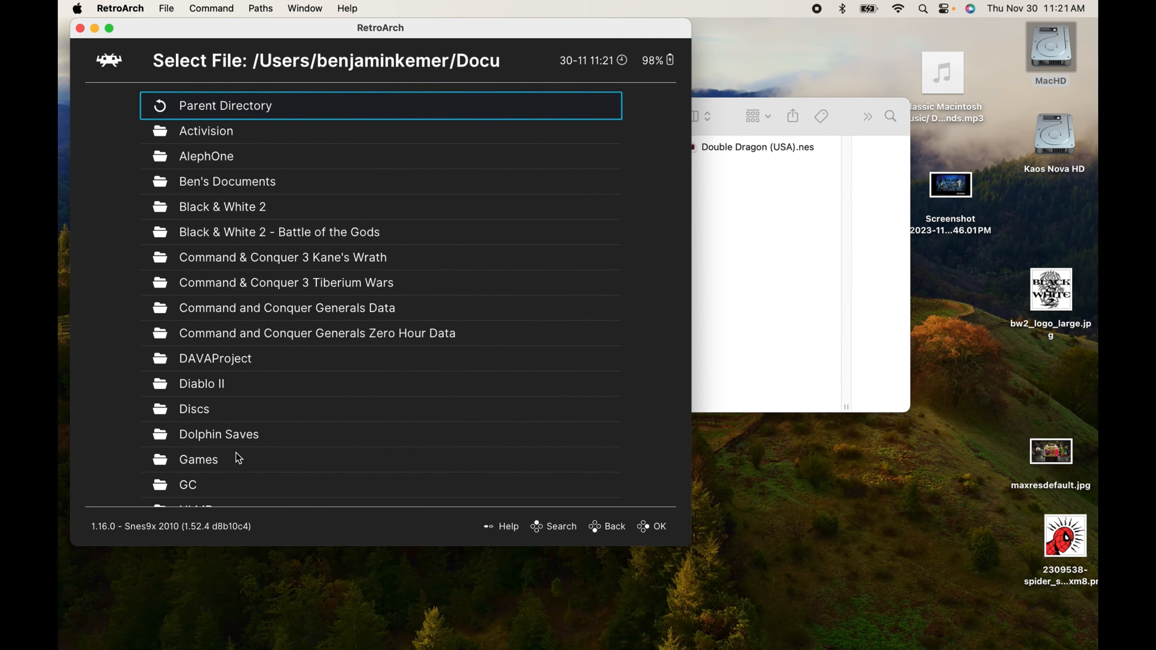
- Open the Discs folder in Documents -B and return to its parent directory
key("Down")
key("Down")
key("Down")
key("Down")
key("Down")
key("Down")
key("Down")
key("Down")
key("Down")
key("Down")
key("Down")
key("Down")
key("Down")
key("Up")
key("Return")
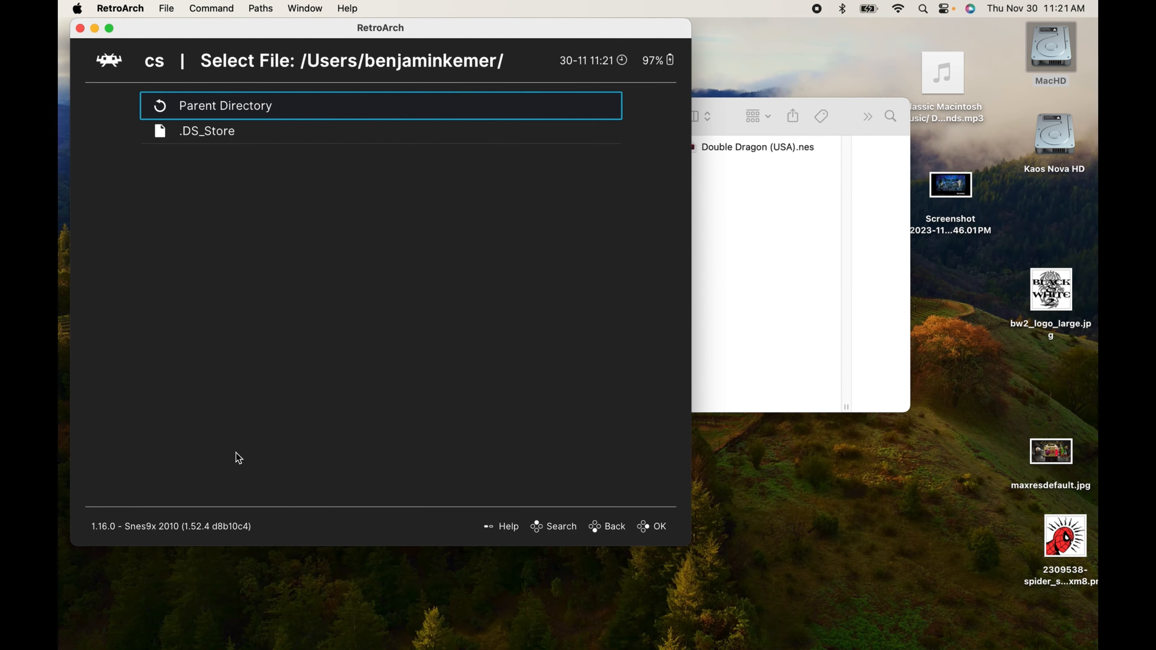
key("Return")
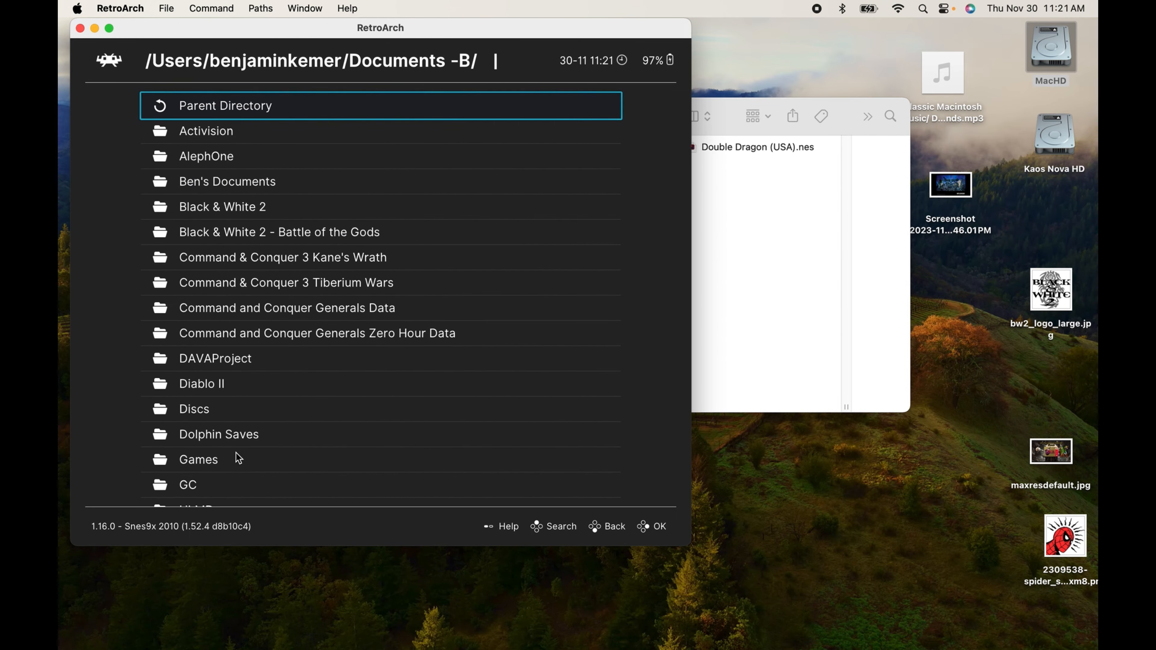
- Open the GC folder inside Documents -B
key("Down")
key("Down")
key("Down")
key("Down")
key("Down")
key("Down")
key("Down")
key("Down")
key("Down")
key("Down")
key("Down")
key("Down")
key("Down")
key("Down")
key("Down")
key("Return")
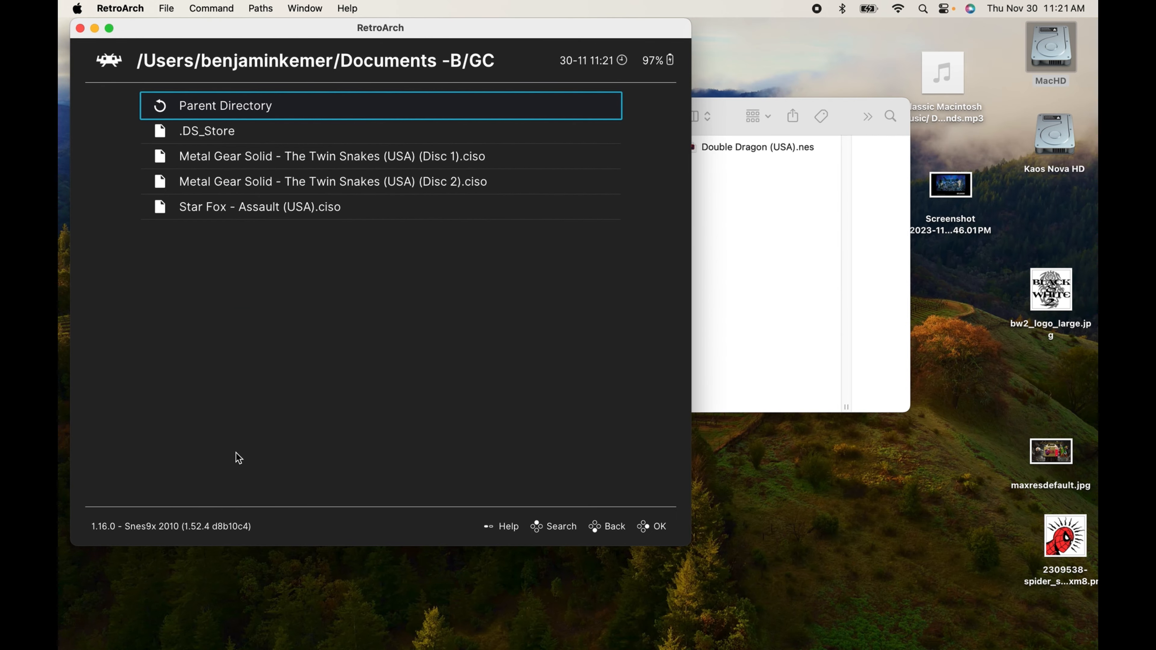
- Scan Star Fox - Assault (USA).ciso and the Disc 1 and Disc 2 files of Metal Gear Solid - The Twin Snakes (USA)
key("Down")
key("Down")
key("Down")
key("Down")
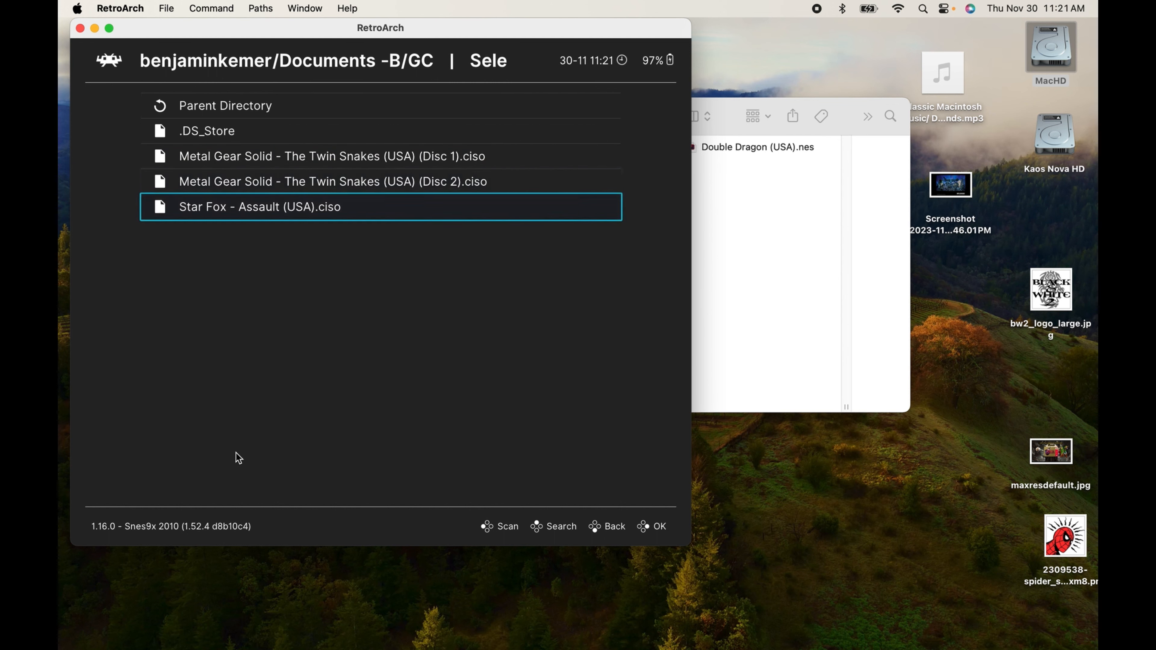
key("Return")
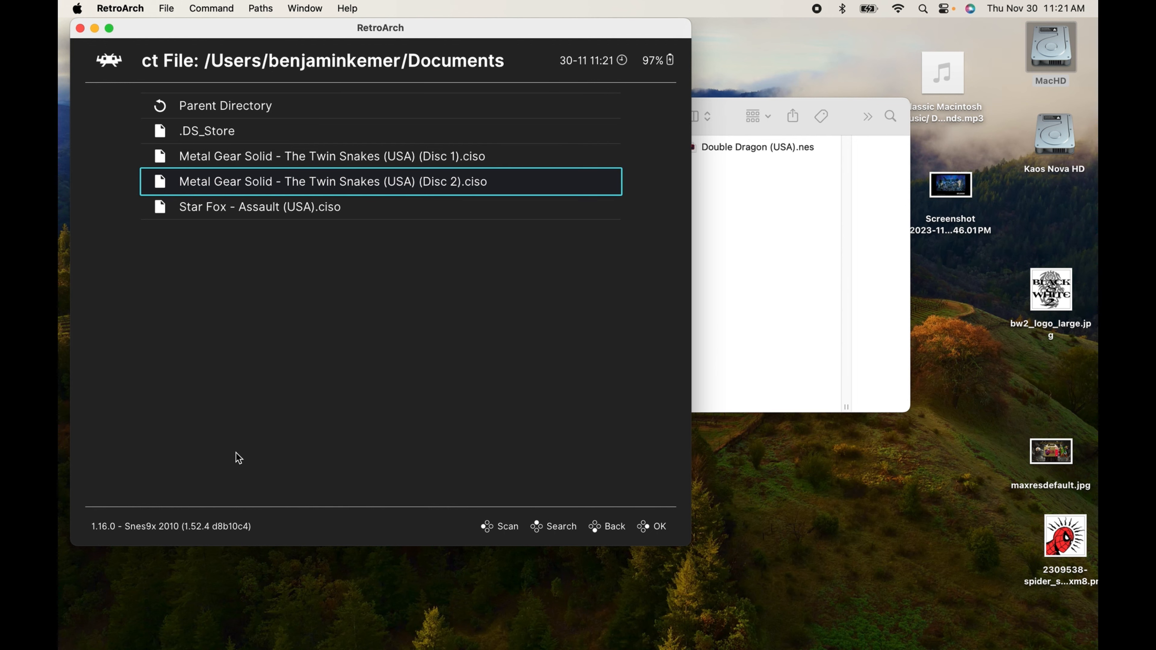
key("Up")
key("a")
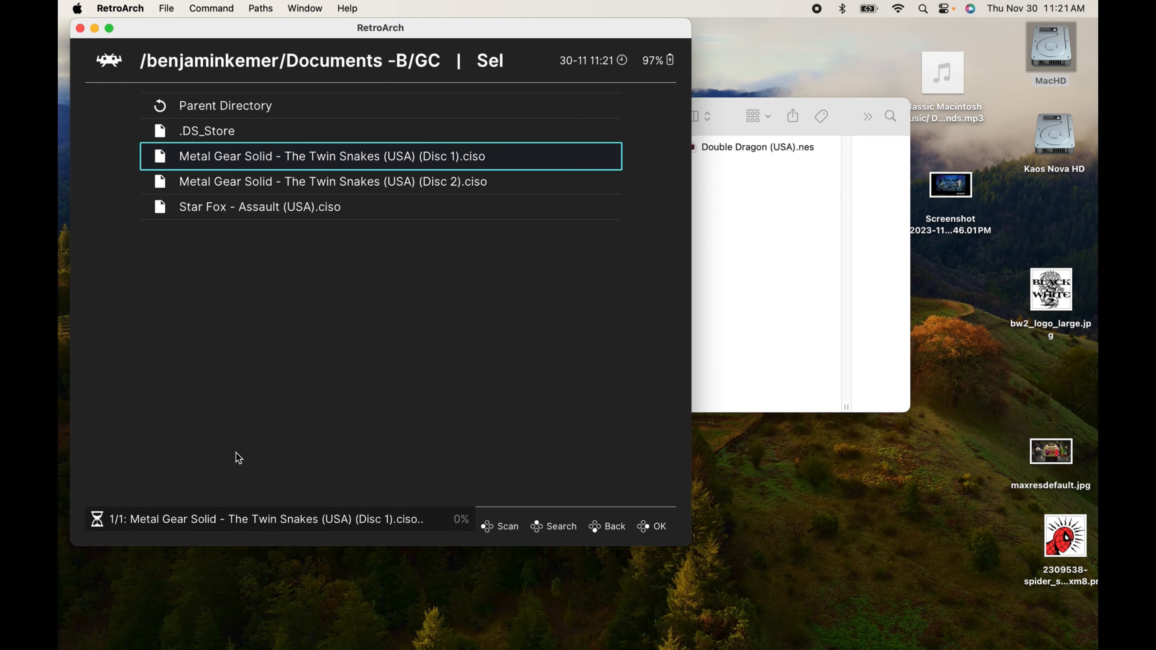
key("Down")
key("a")
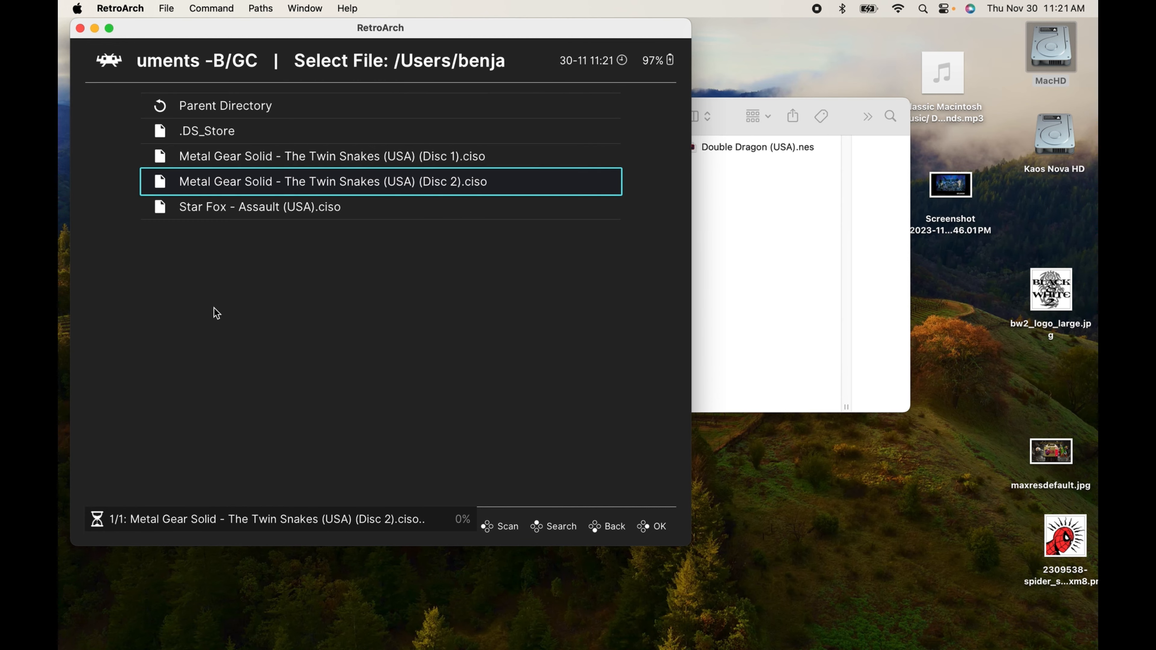
- Move up through the parent directories from the GC folder to the root directory
left_click(188, 105)
left_click(188, 105)
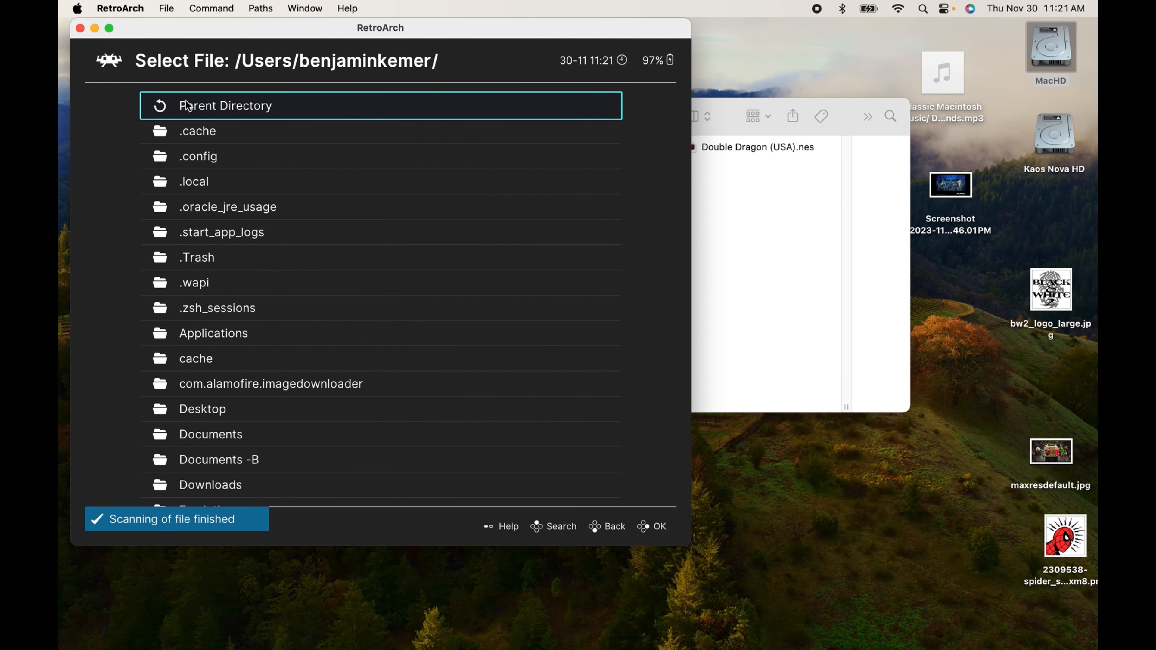
left_click(187, 105)
left_click(188, 105)
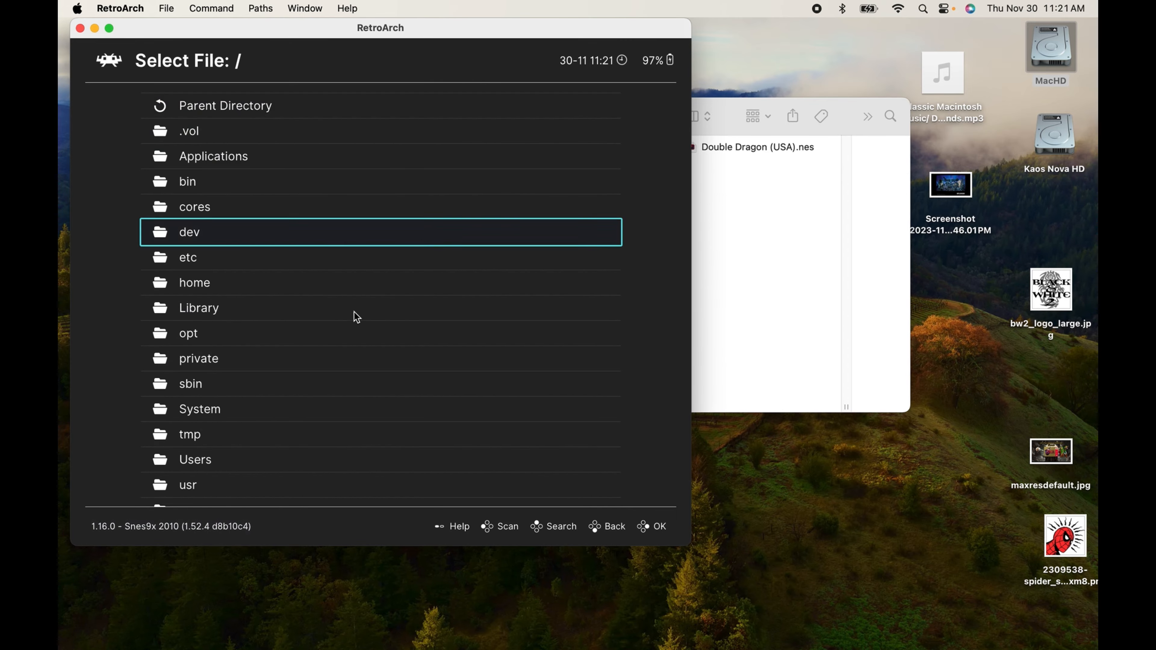
- Back out of the file browser to the Import Content page
left_click(614, 530)
left_click(614, 530)
left_click(615, 531)
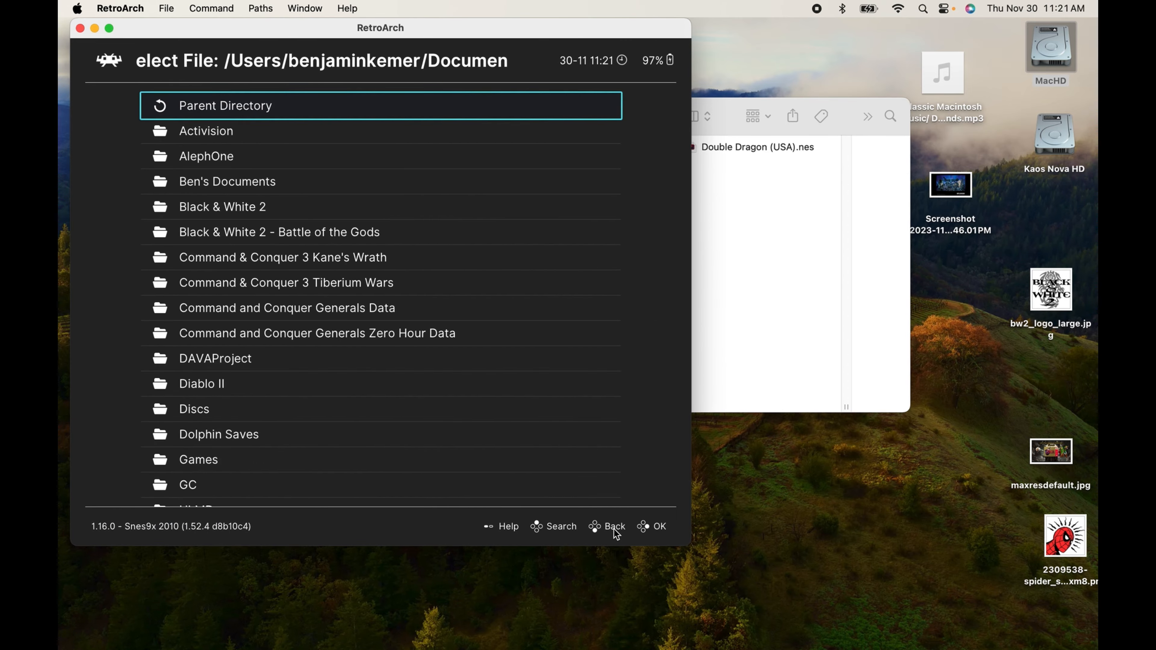
left_click(614, 528)
left_click(615, 528)
left_click(615, 528)
left_click(615, 529)
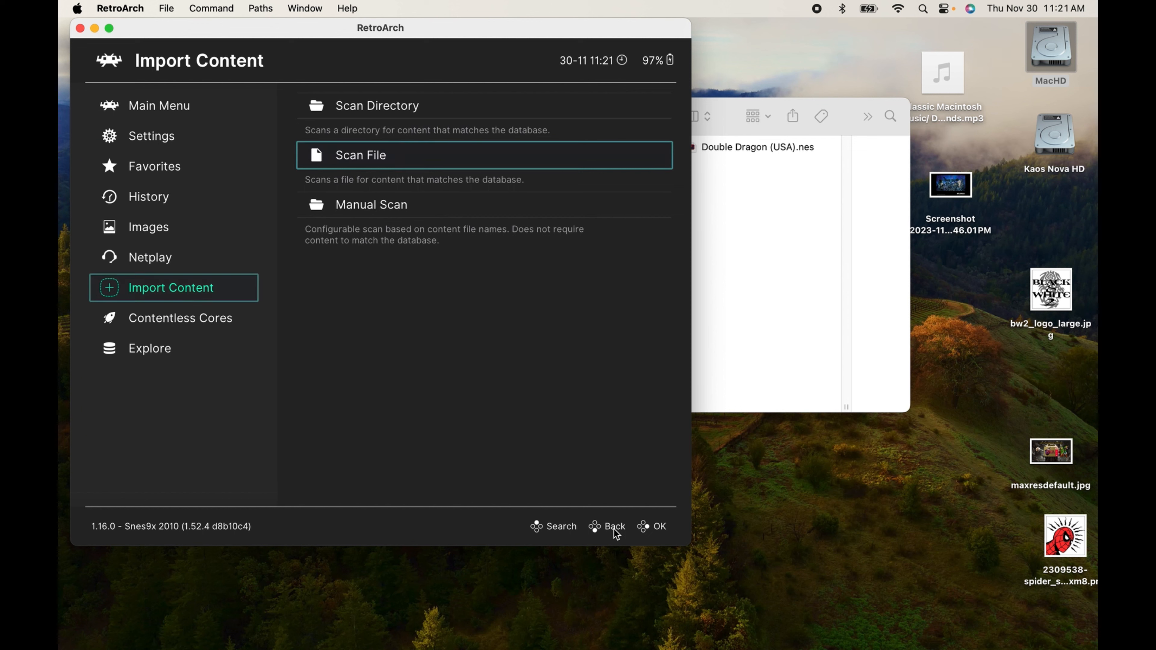
left_click(615, 528)
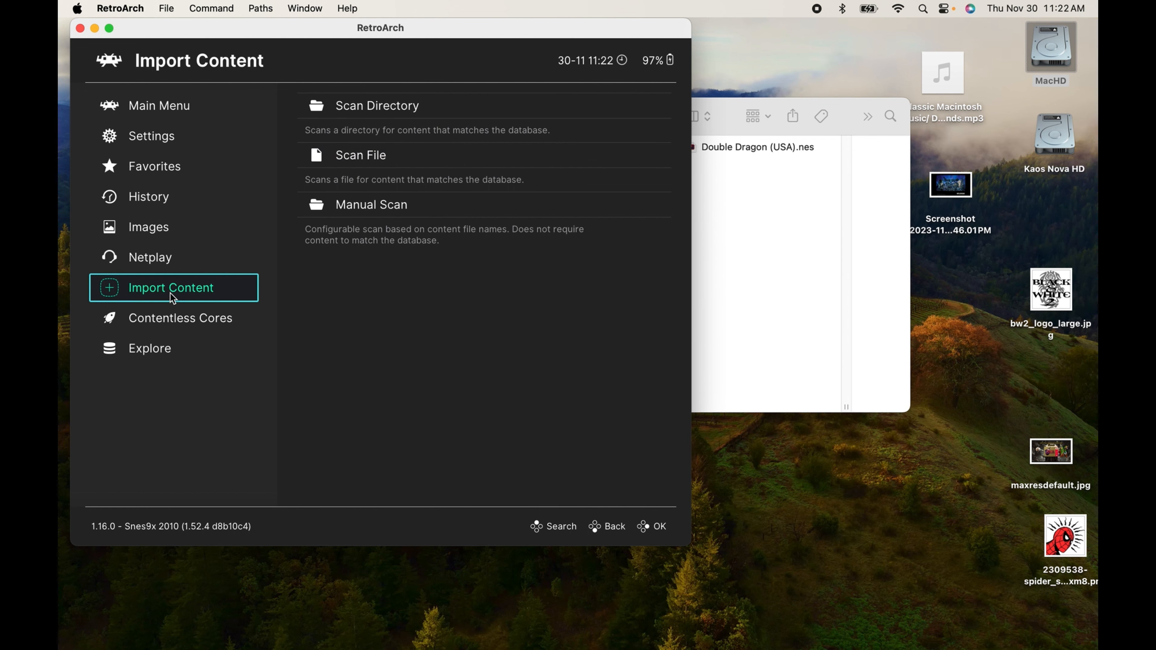
- Look through the Contentless Cores, Main Menu and Import Content pages
left_click(173, 323)
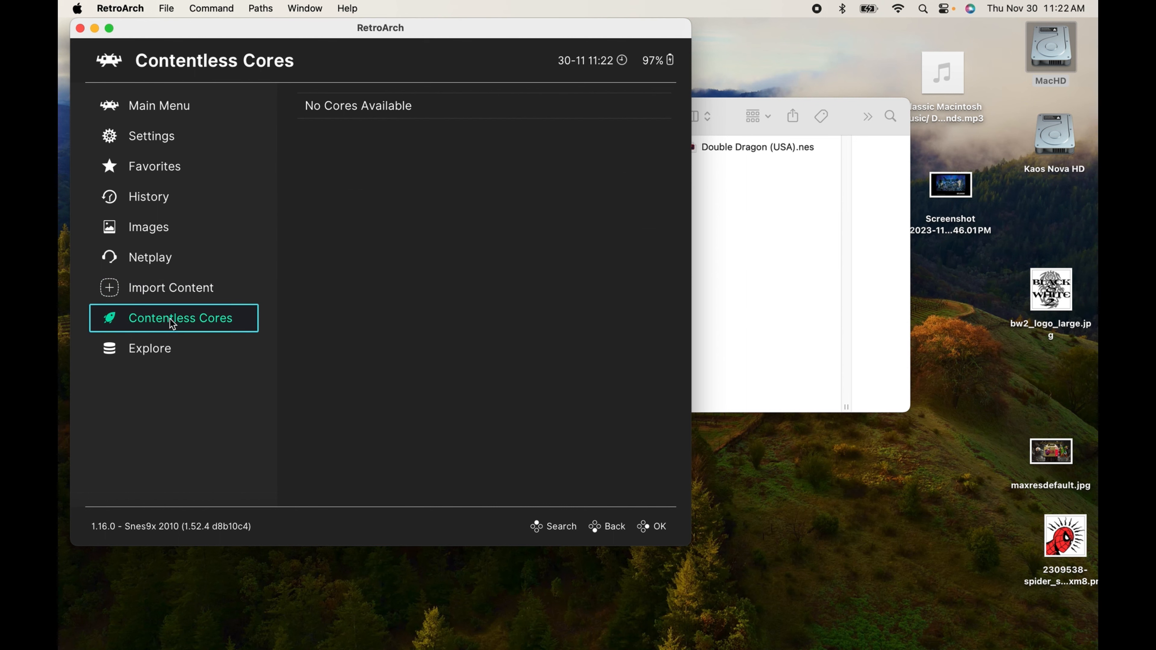
left_click(172, 112)
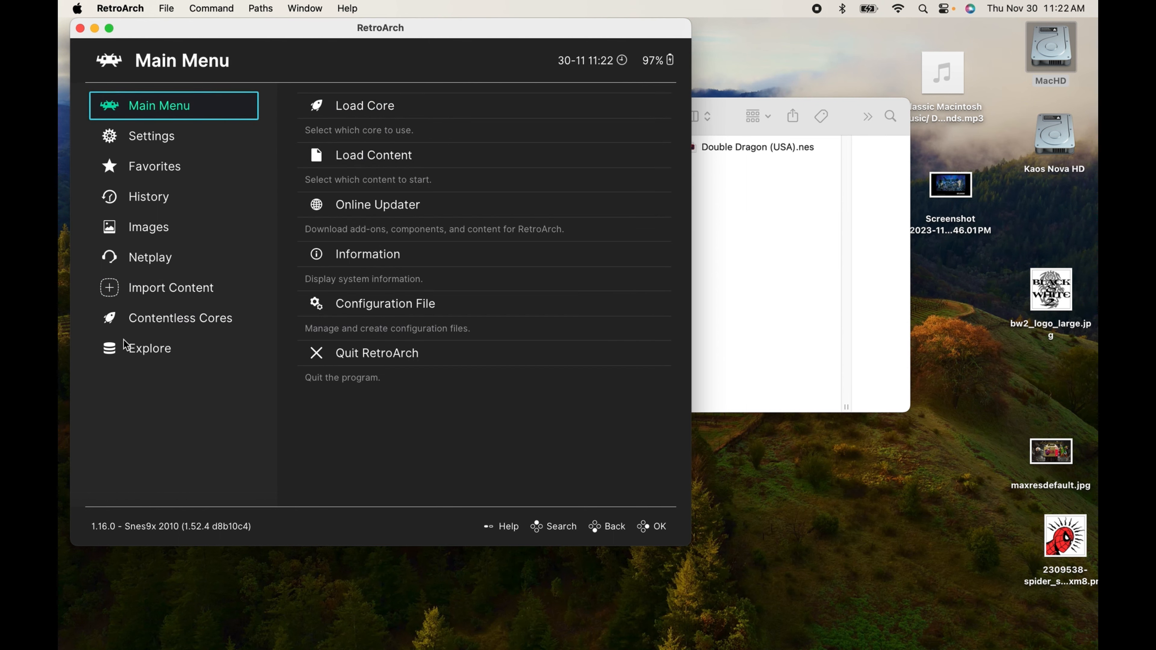
left_click(170, 295)
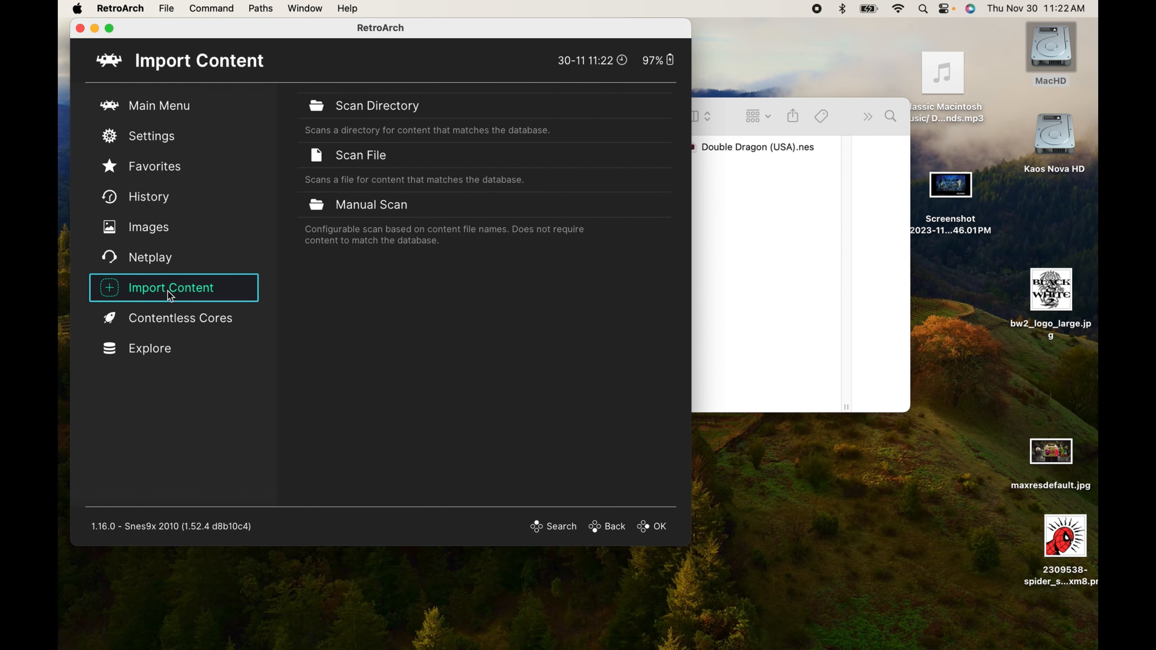
- Load the Sony - PlayStation (SwanStation) core from the list of installed cores
left_click(176, 109)
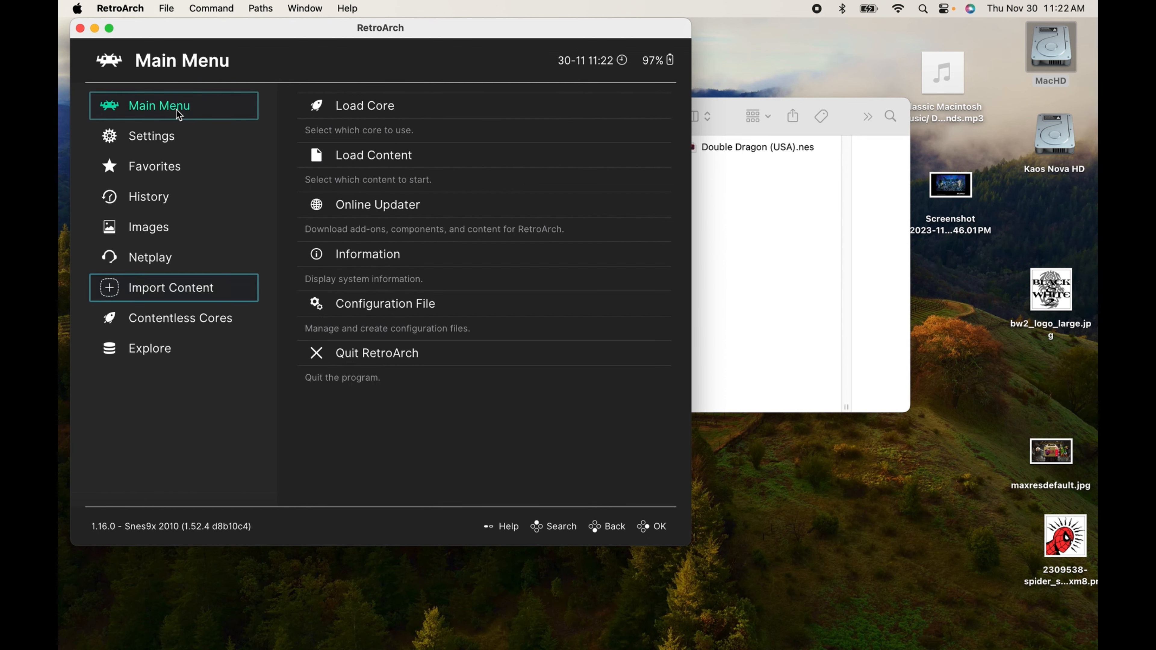
left_click(418, 110)
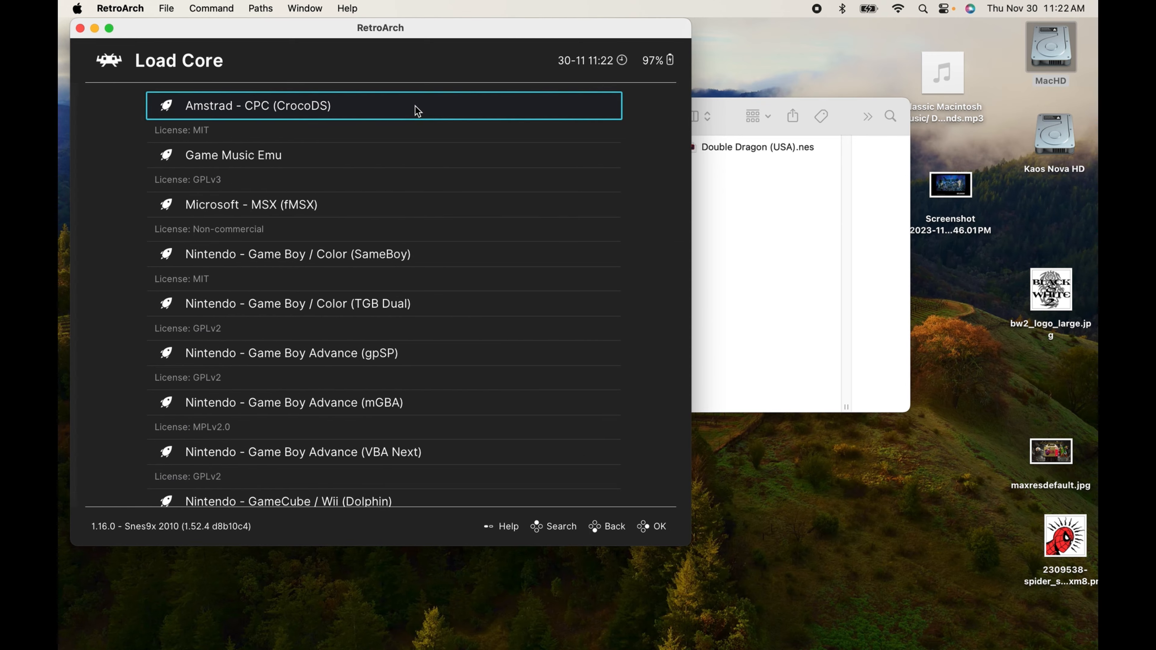
scroll(387, 405, "down", 10)
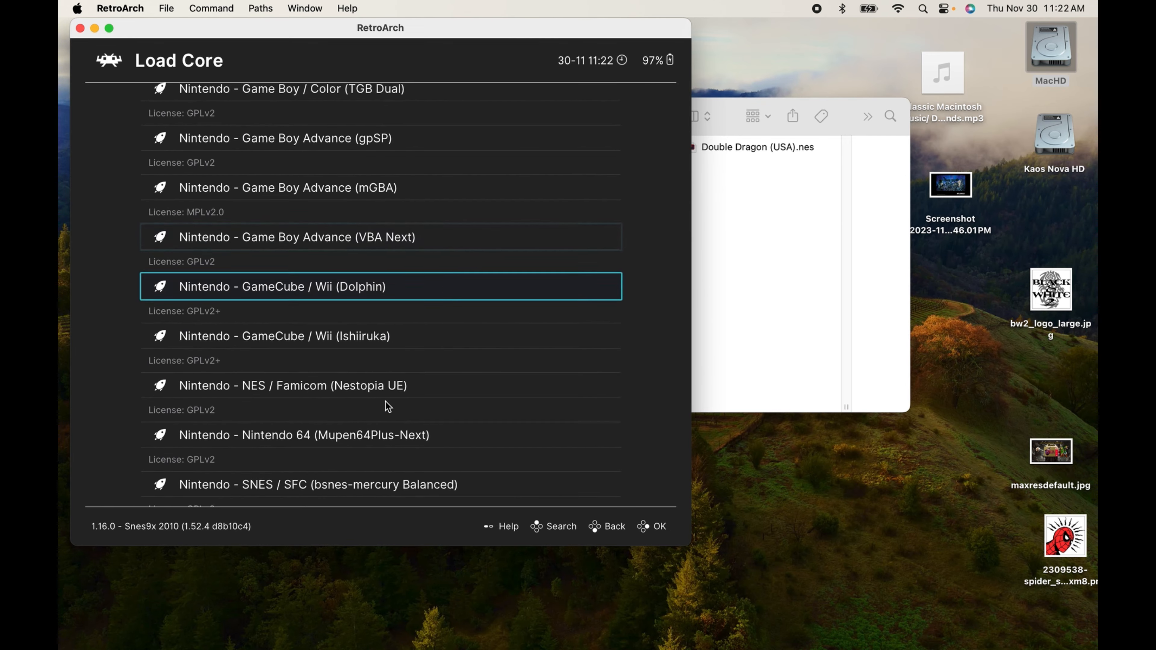
scroll(388, 405, "down", 2)
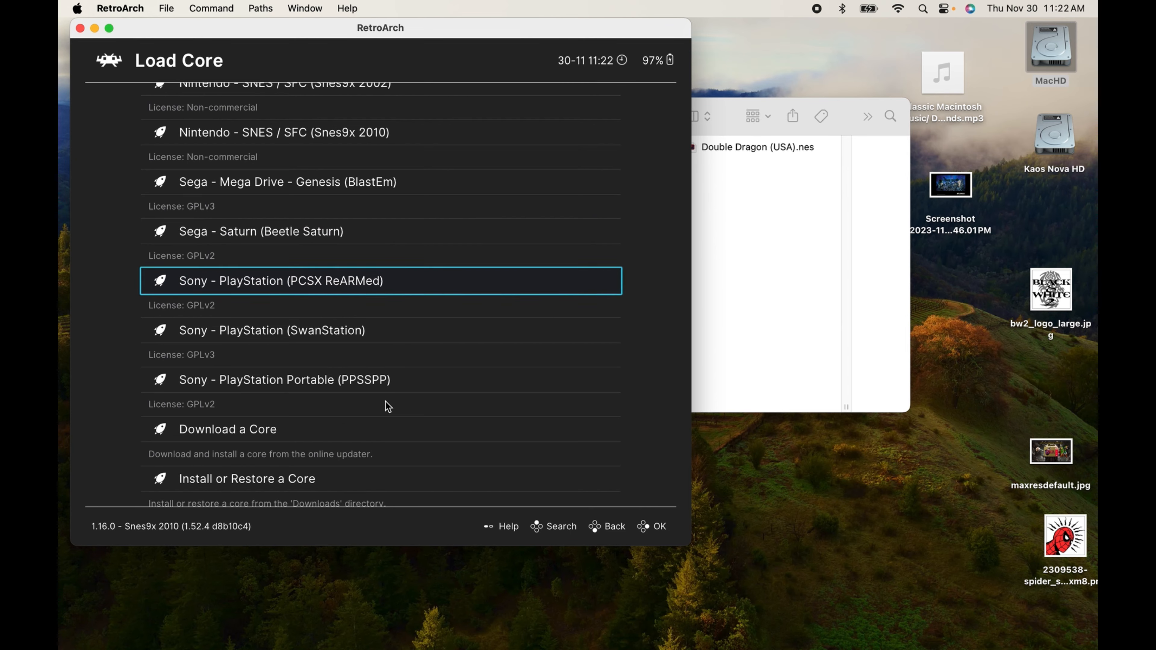
scroll(388, 405, "down", 1)
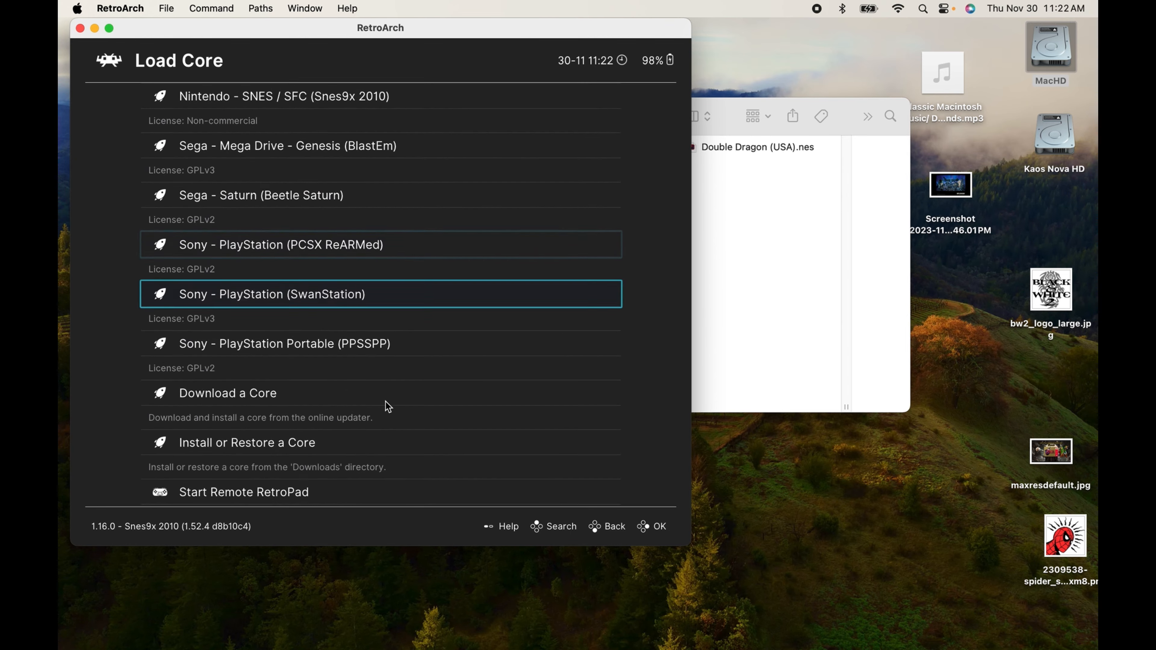
key("Return")
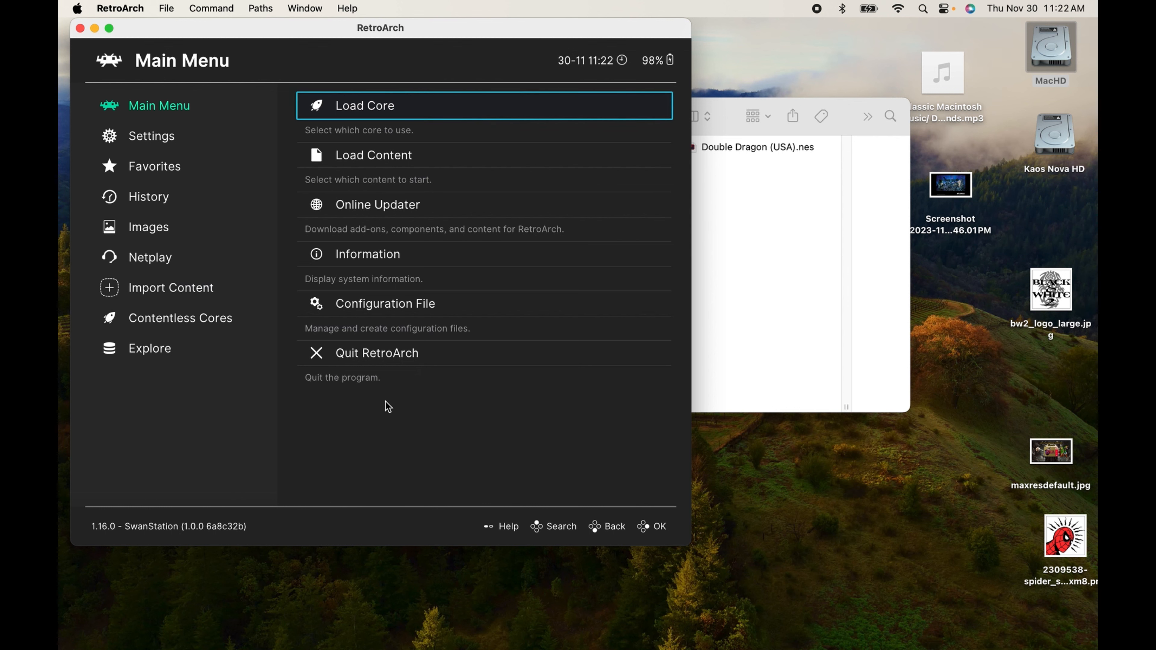